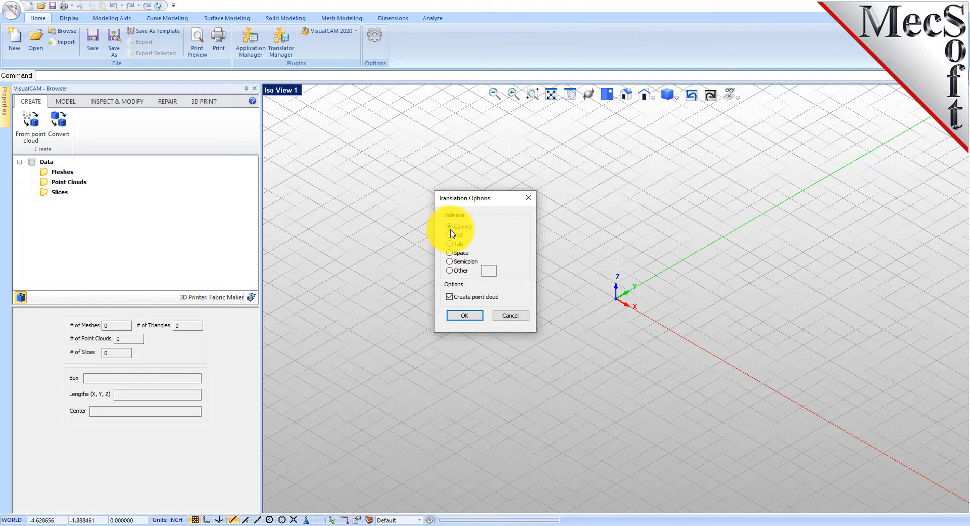
Step: Import the point data with a comma delimiter and the create point cloud option, and check the resulting point cloud's properties
{"action": "left_click", "coordinate": [452, 315]}
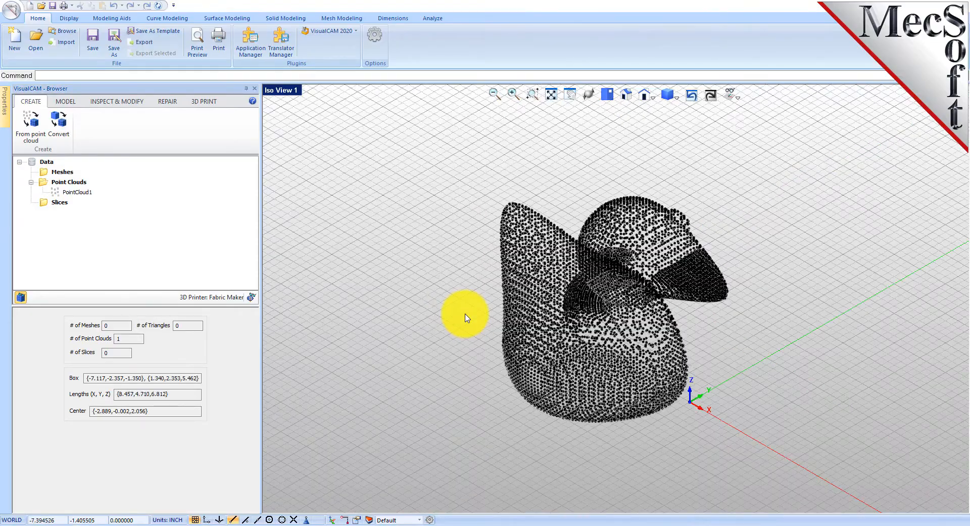
{"action": "middle_click_drag", "start_coordinate": [613, 357], "coordinate": [531, 332]}
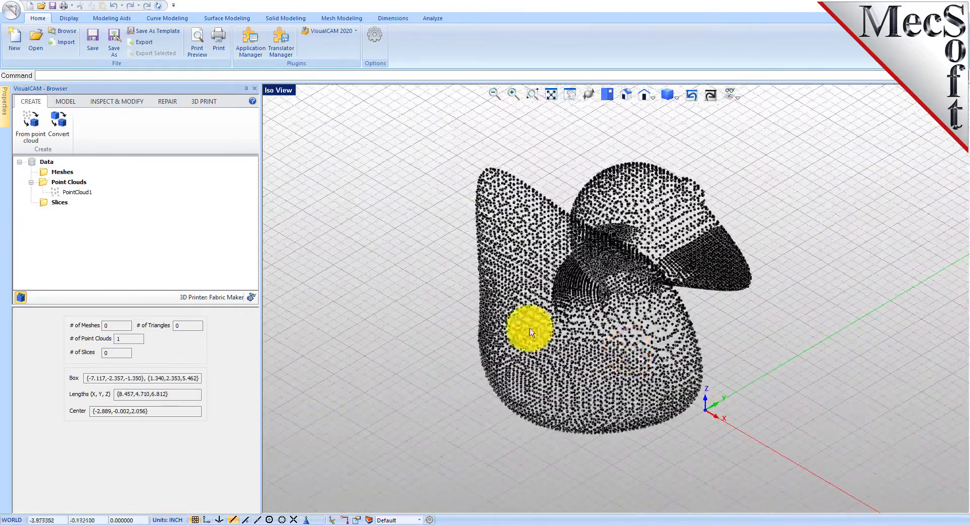
{"action": "left_click", "coordinate": [76, 192]}
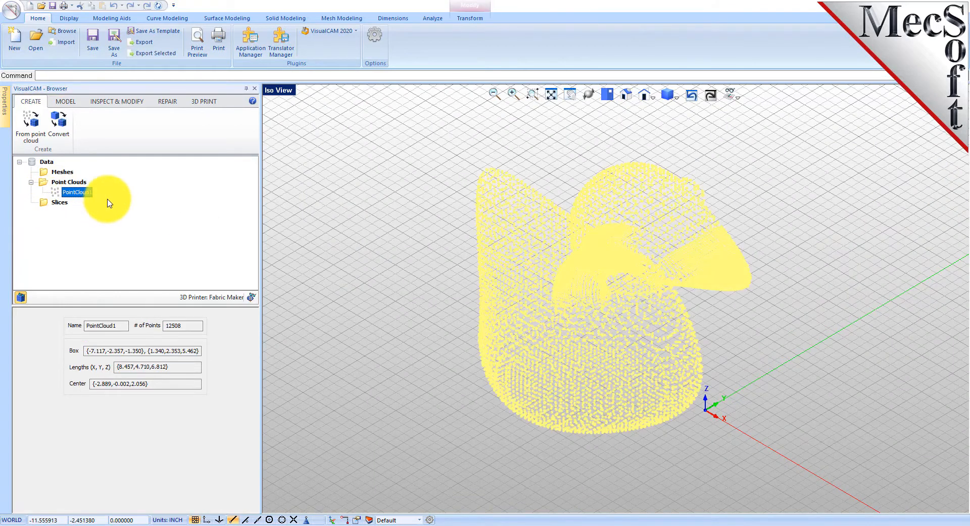
{"action": "left_click", "coordinate": [425, 297]}
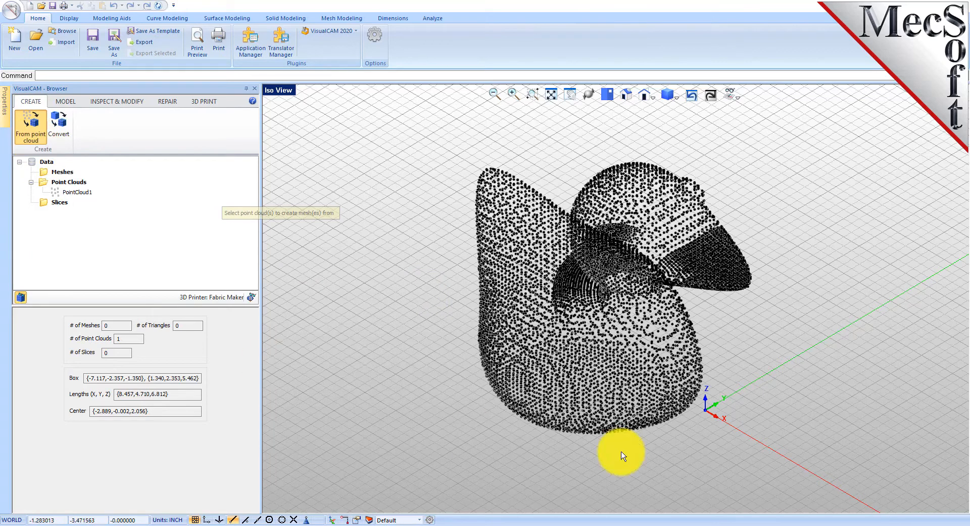
Step: Create a mesh from the imported duck point cloud using the default mesh creation options
{"action": "left_click", "coordinate": [581, 337]}
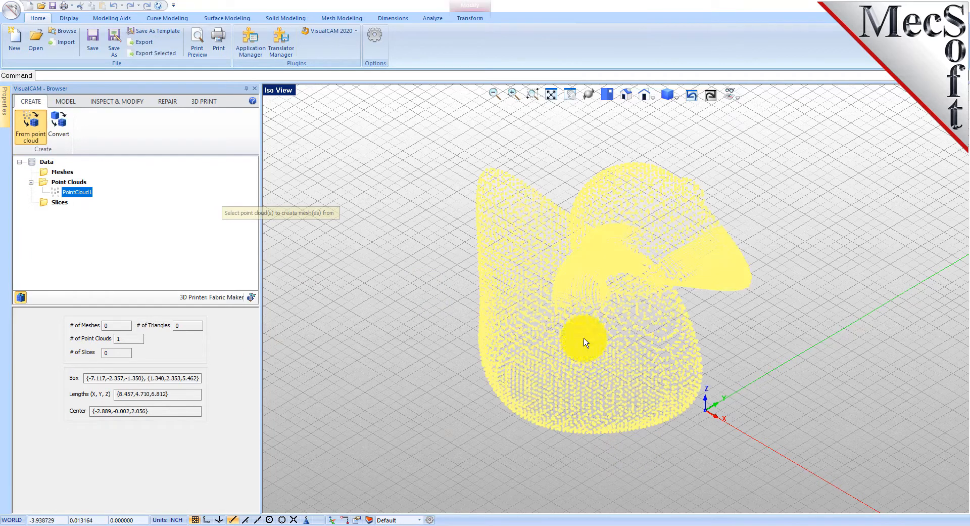
{"action": "right_click", "coordinate": [395, 317]}
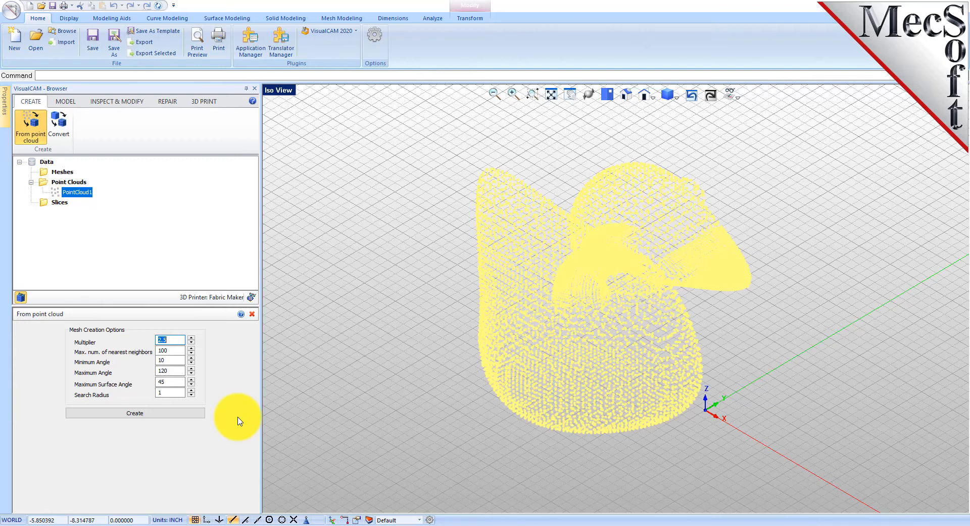
{"action": "left_click", "coordinate": [146, 417]}
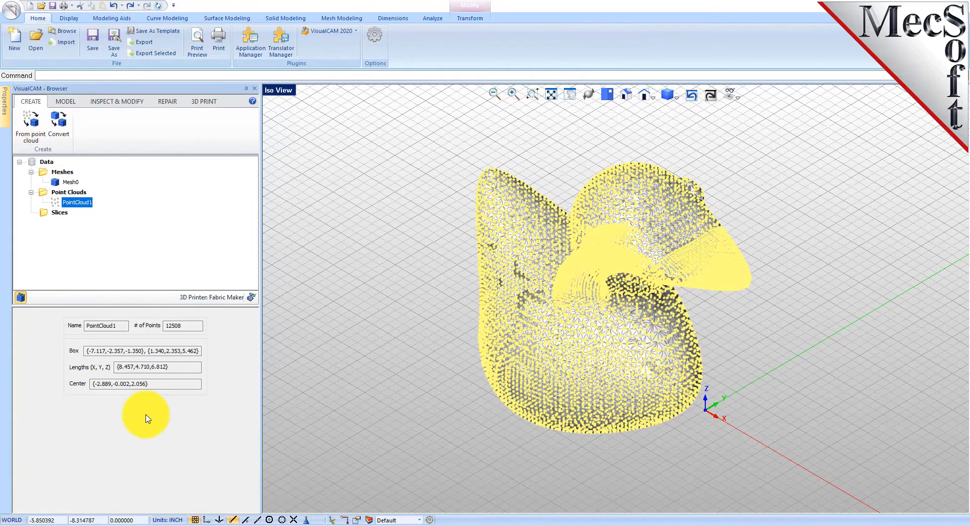
{"action": "left_click", "coordinate": [445, 355]}
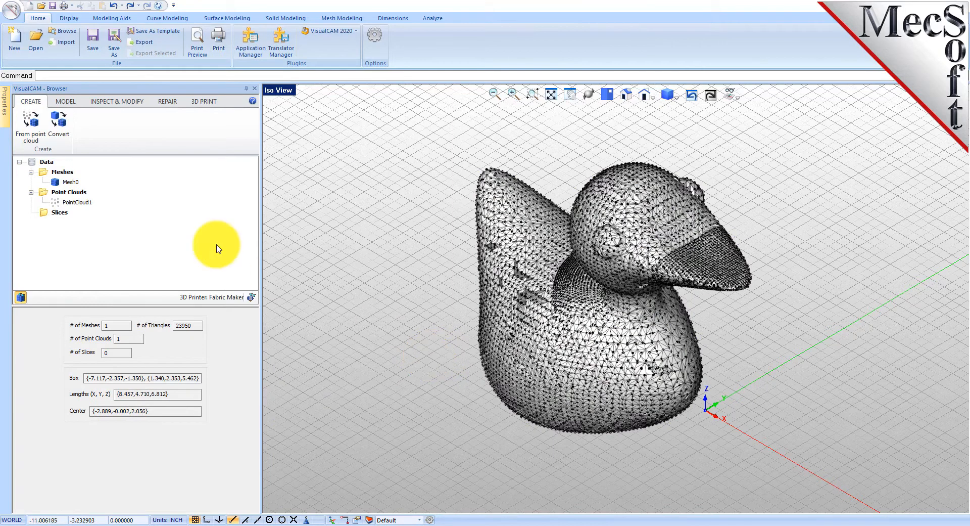
Step: Turn on visibility controls for the data tree and hide the point cloud, leaving the mesh displayed
{"action": "left_click", "coordinate": [73, 183]}
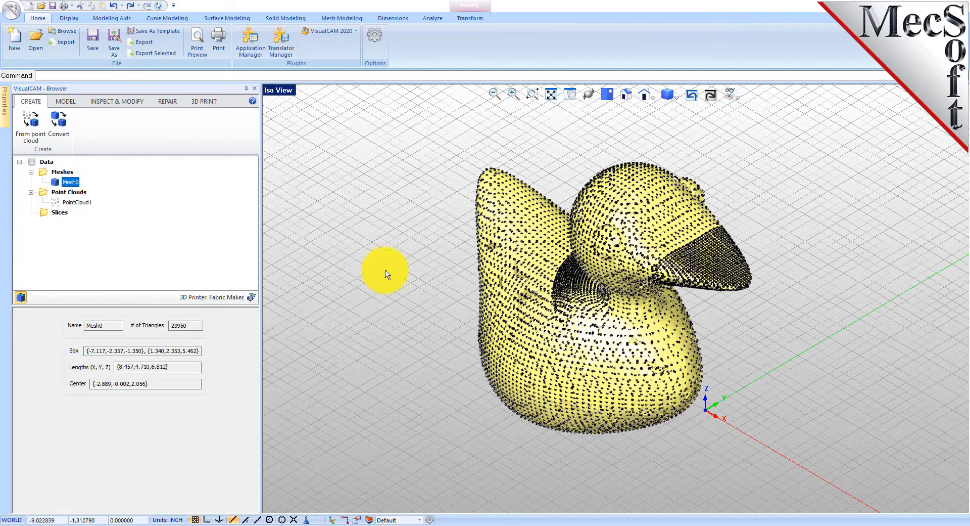
{"action": "left_click", "coordinate": [480, 327]}
{"action": "left_click", "coordinate": [76, 202]}
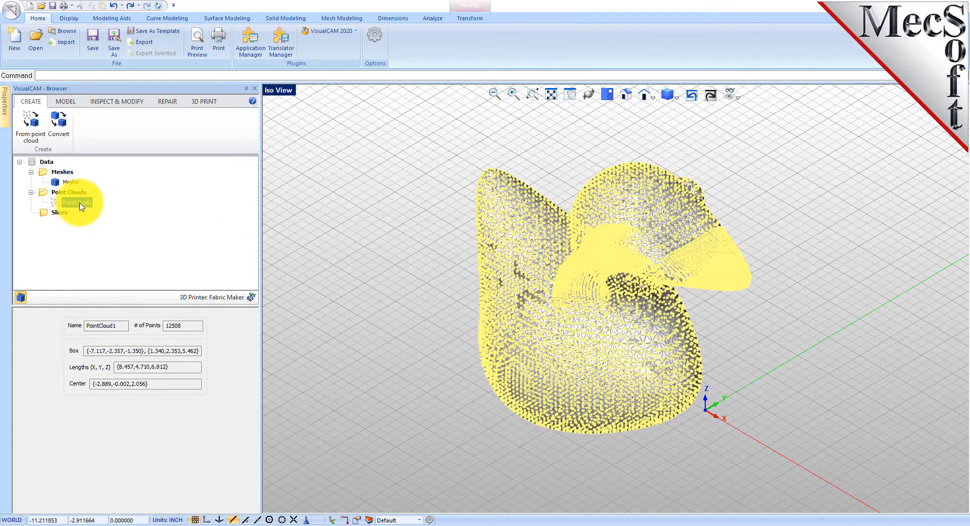
{"action": "left_click", "coordinate": [21, 297]}
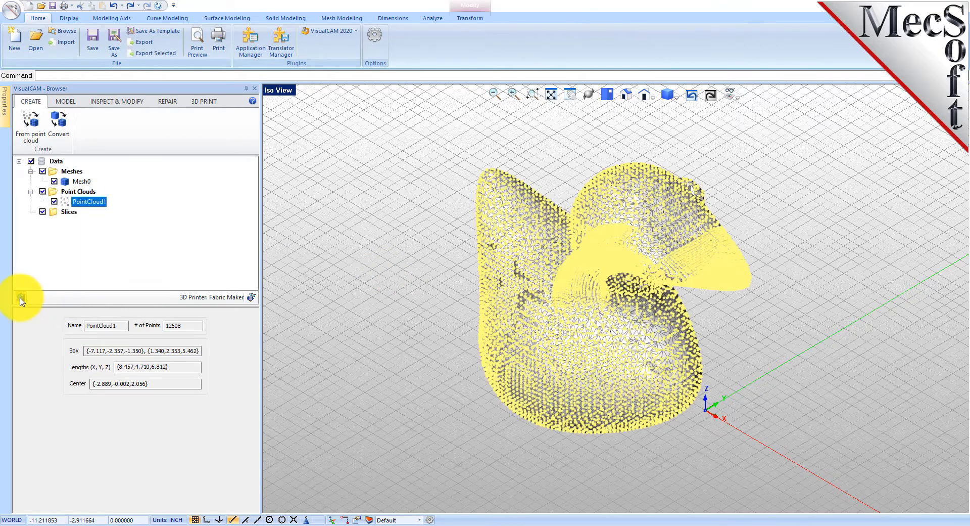
{"action": "left_click", "coordinate": [54, 202]}
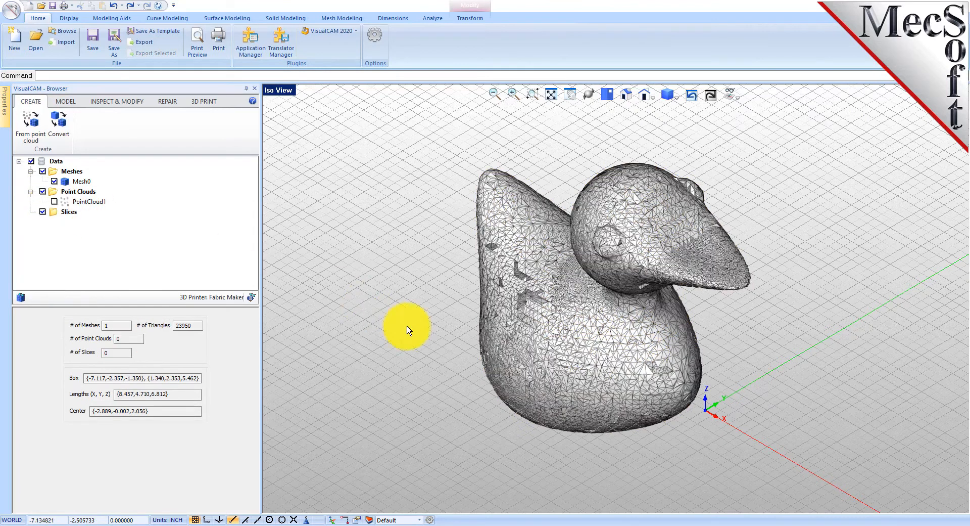
Step: Diagnose the new duck mesh by running all edge, triangle and vertex checks
{"action": "scroll", "coordinate": [536, 358], "scroll_direction": "up", "scroll_amount": 4}
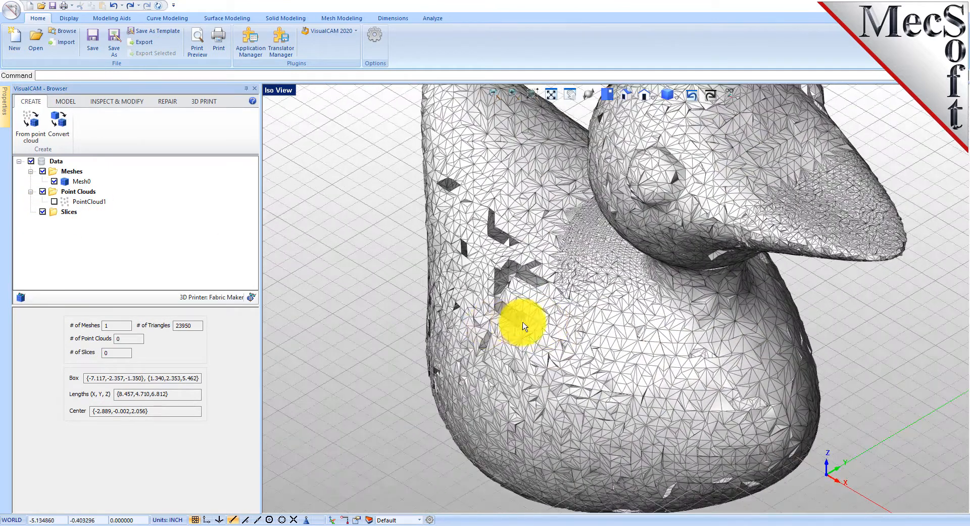
{"action": "scroll", "coordinate": [523, 329], "scroll_direction": "down", "scroll_amount": 2}
{"action": "scroll", "coordinate": [522, 328], "scroll_direction": "down", "scroll_amount": 1}
{"action": "left_click", "coordinate": [117, 101]}
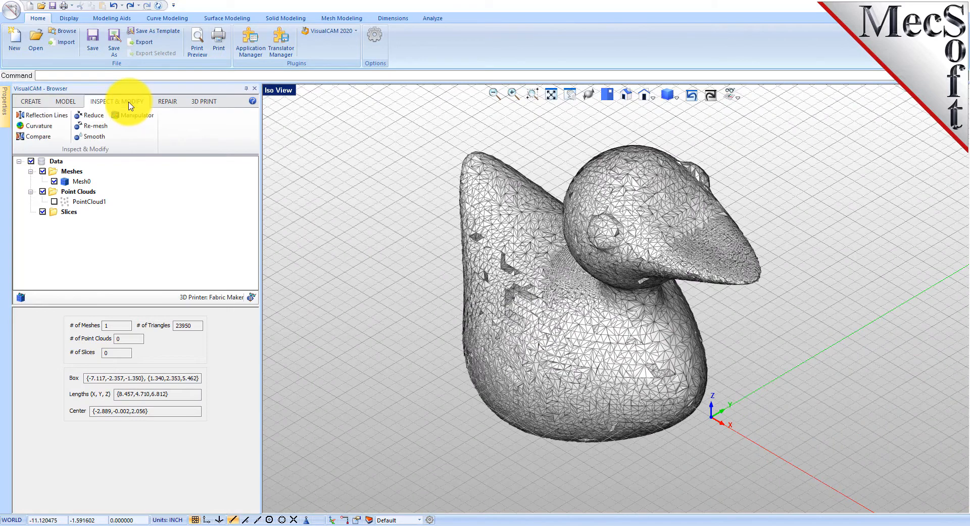
{"action": "left_click", "coordinate": [167, 102]}
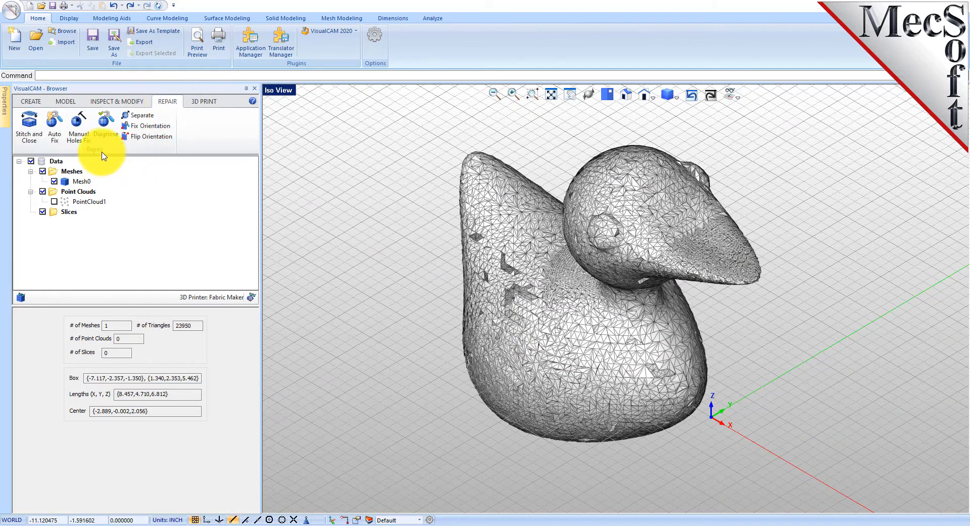
{"action": "left_click", "coordinate": [105, 122]}
{"action": "left_click", "coordinate": [562, 327]}
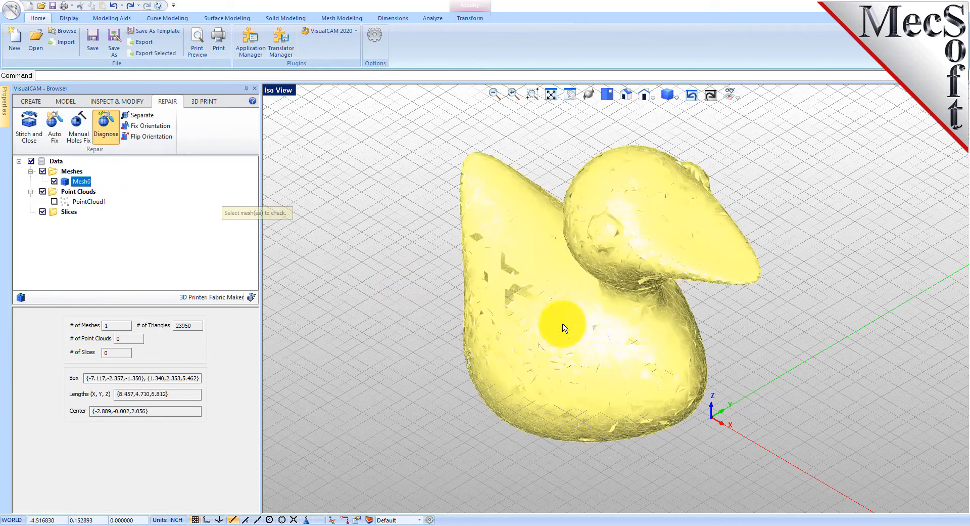
{"action": "right_click", "coordinate": [382, 278]}
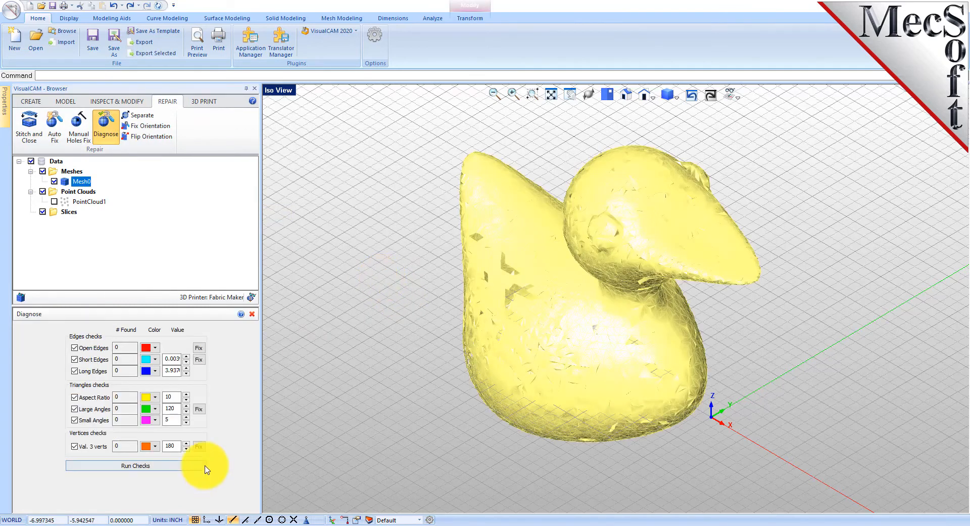
{"action": "left_click", "coordinate": [130, 468]}
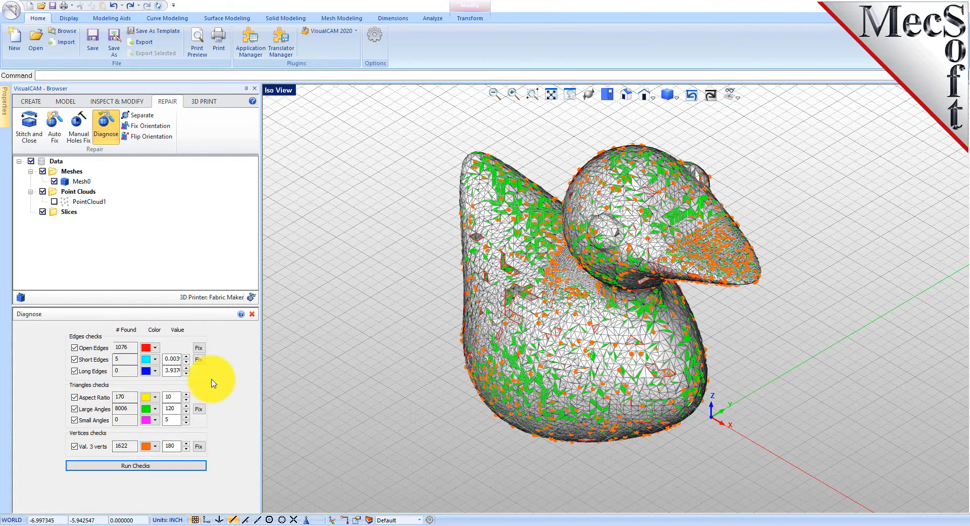
{"action": "left_click", "coordinate": [252, 314]}
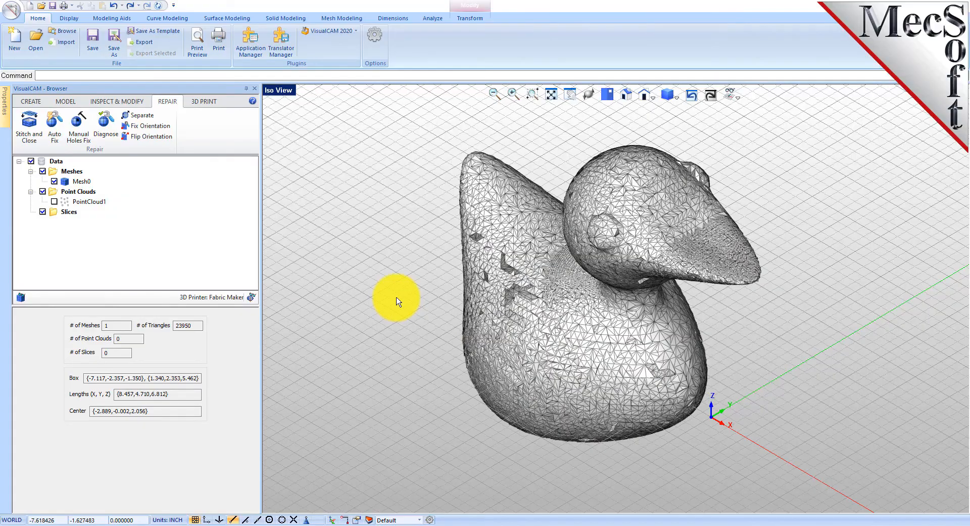
Step: Repair the holes in the duck mesh with Auto Fix
{"action": "mouse_move", "coordinate": [590, 372]}
{"action": "middle_mouse_down"}
{"action": "mouse_move", "coordinate": [500, 352]}
{"action": "mouse_move", "coordinate": [500, 380]}
{"action": "mouse_move", "coordinate": [580, 425]}
{"action": "mouse_move", "coordinate": [599, 371]}
{"action": "middle_mouse_up"}
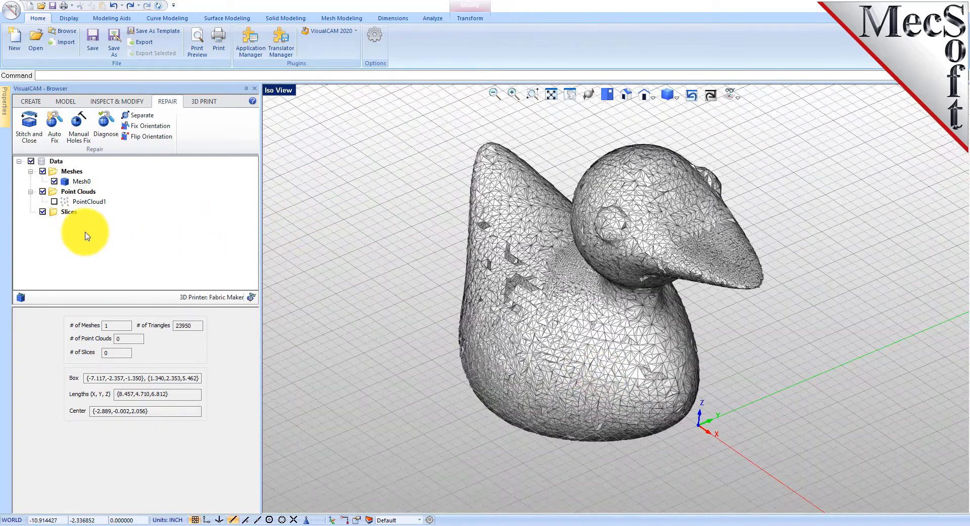
{"action": "left_click", "coordinate": [54, 202]}
{"action": "left_click", "coordinate": [54, 201]}
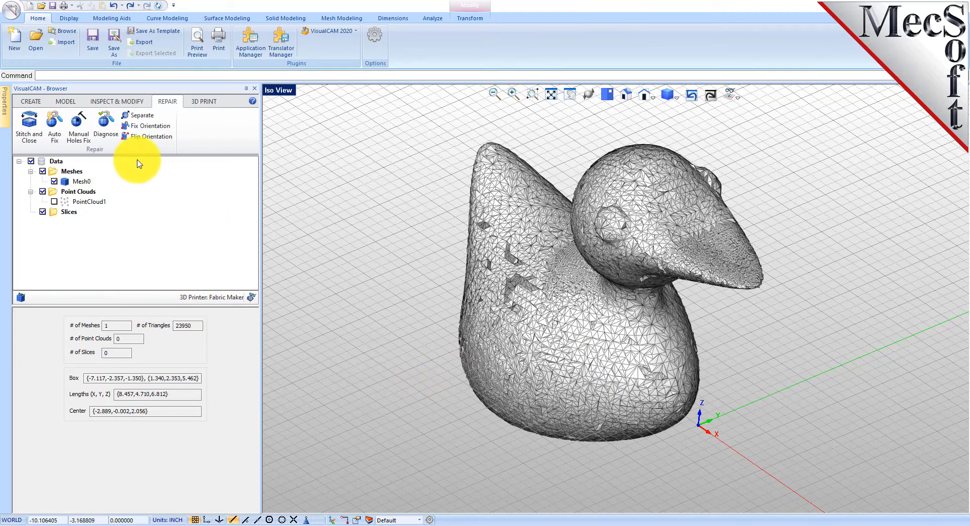
{"action": "left_click", "coordinate": [55, 128]}
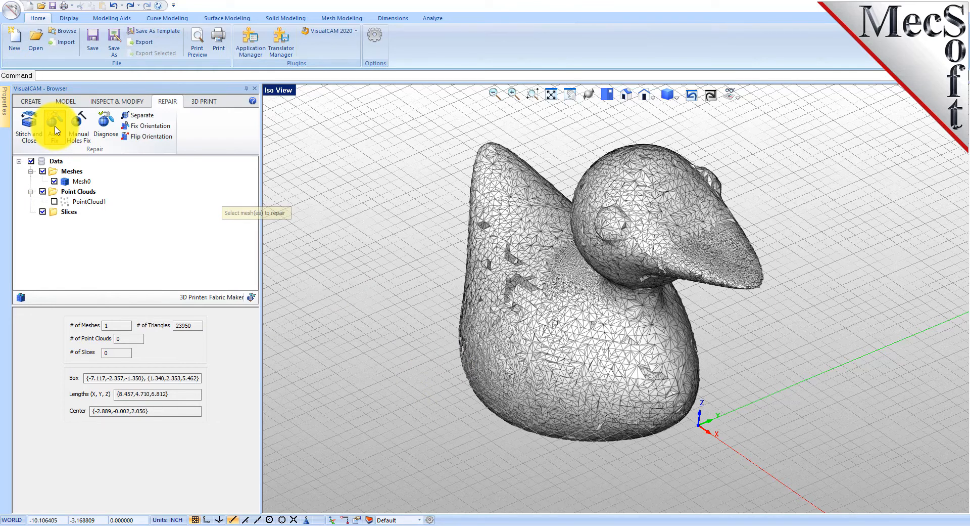
{"action": "left_click", "coordinate": [589, 325]}
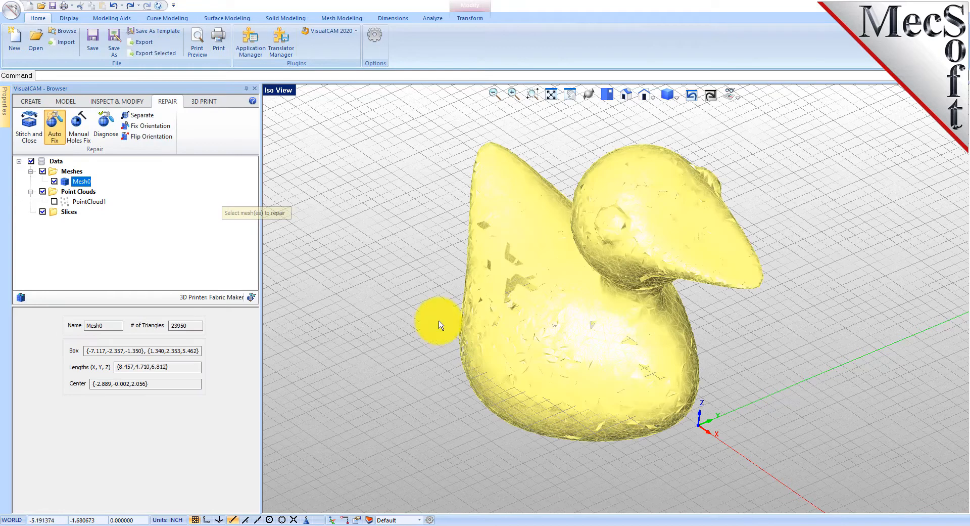
{"action": "right_click", "coordinate": [383, 267]}
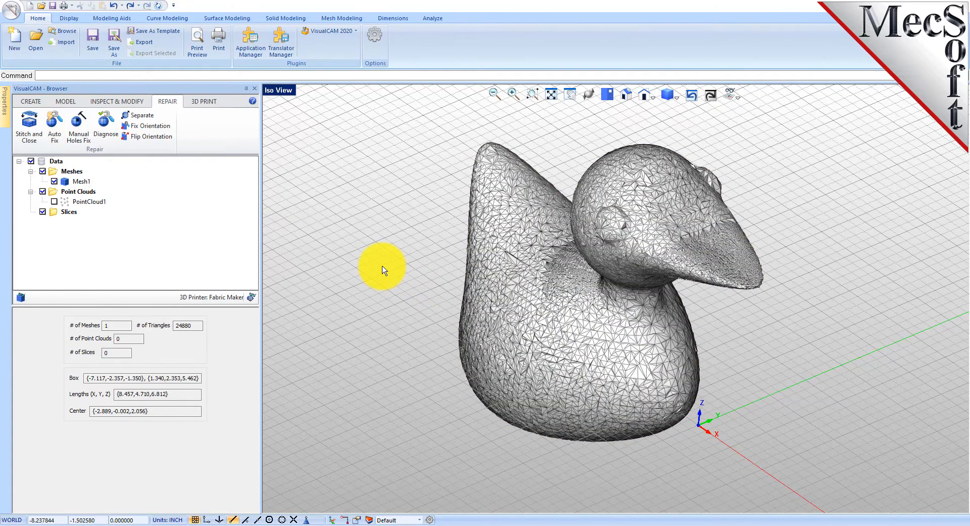
Step: Run the Diagnose checks on the repaired mesh and review its open edges
{"action": "middle_click_drag", "start_coordinate": [724, 377], "coordinate": [676, 361]}
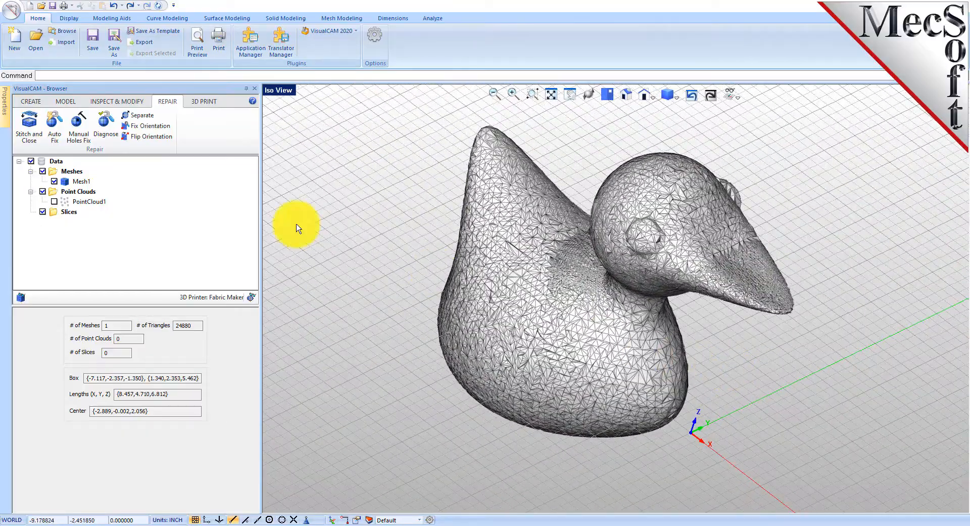
{"action": "left_click", "coordinate": [106, 122]}
{"action": "left_click", "coordinate": [480, 287]}
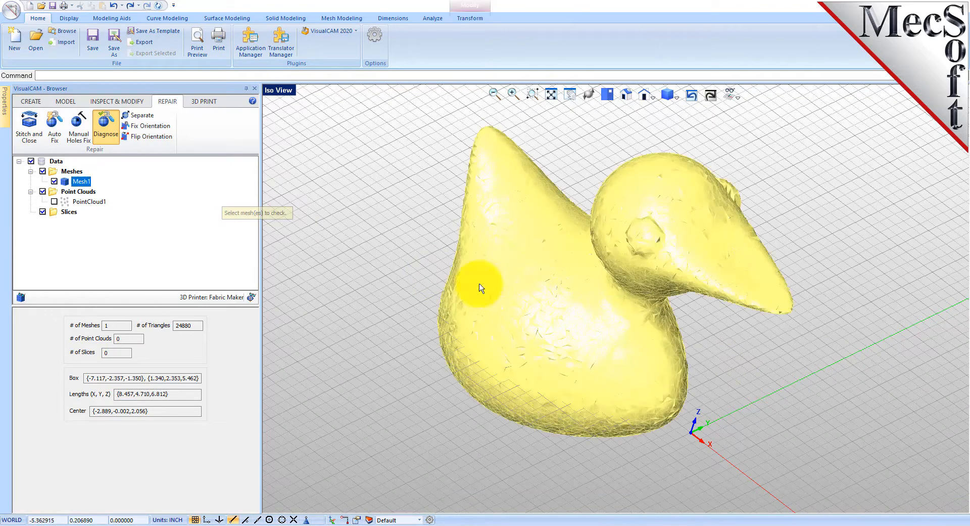
{"action": "right_click", "coordinate": [355, 250]}
{"action": "left_click", "coordinate": [140, 465]}
{"action": "left_click_drag", "start_coordinate": [125, 348], "coordinate": [98, 348]}
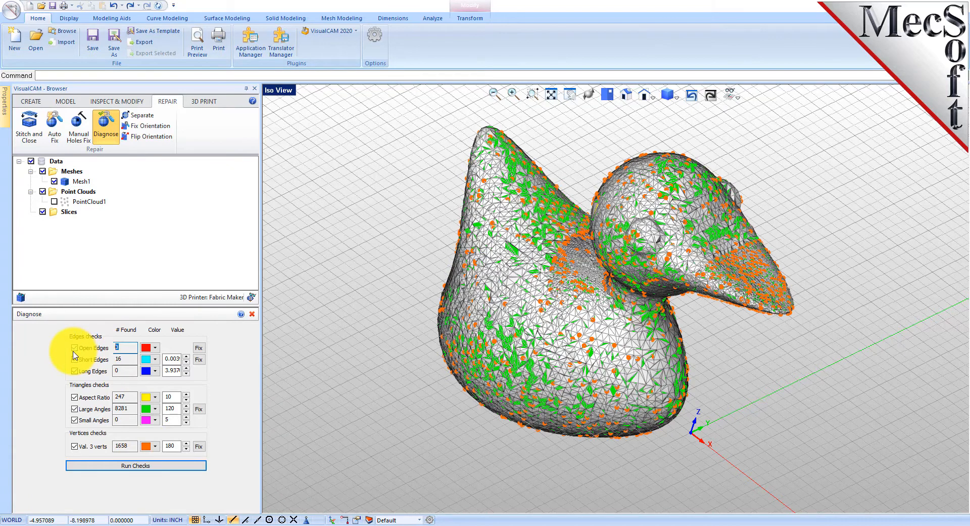
{"action": "left_click", "coordinate": [252, 314]}
Step: Re-mesh the repaired duck uniformly with an edge length of 0.125 and 4 iterations, without keeping sharp edges
{"action": "right_click_drag", "start_coordinate": [358, 383], "coordinate": [386, 360]}
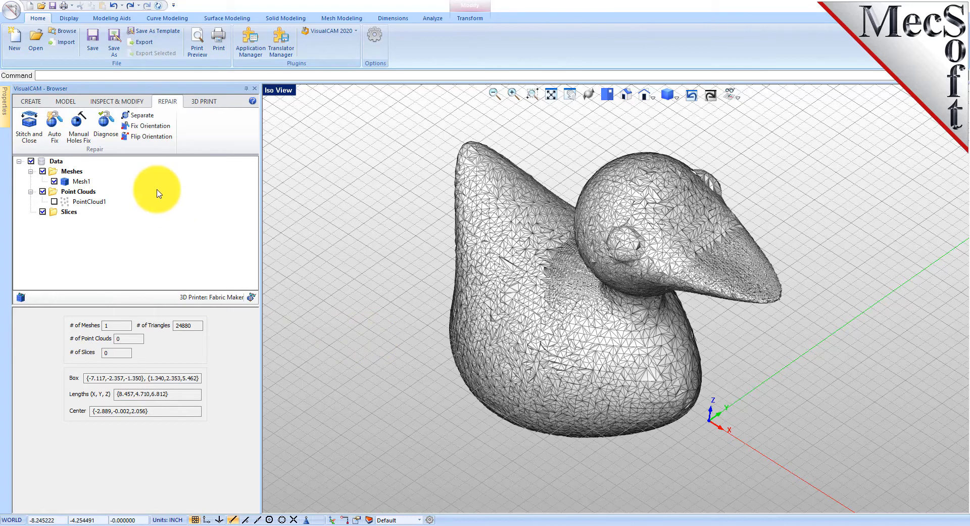
{"action": "left_click", "coordinate": [69, 103]}
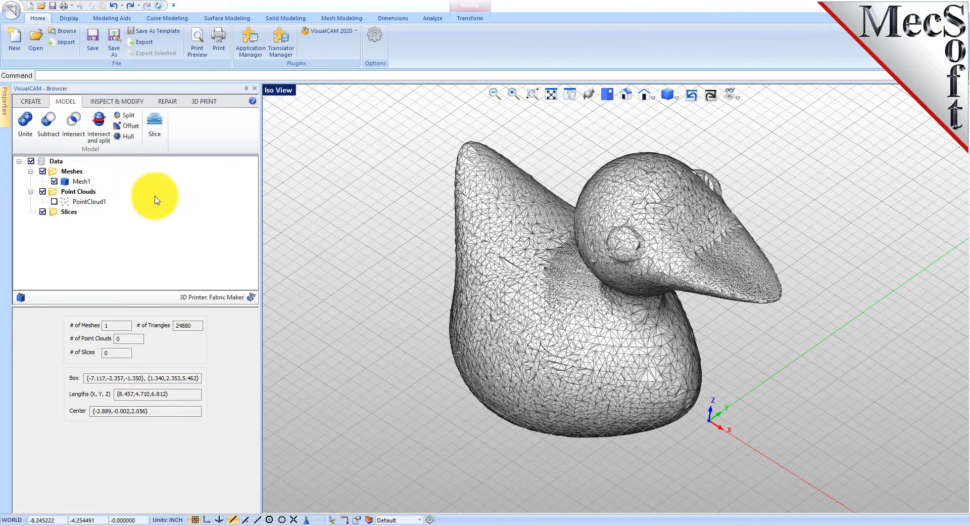
{"action": "left_click", "coordinate": [123, 102]}
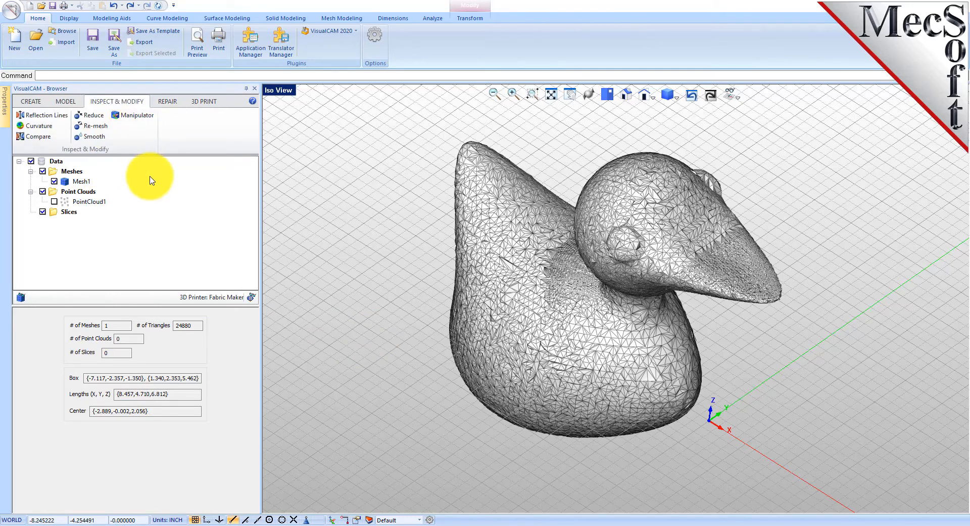
{"action": "left_click", "coordinate": [90, 125]}
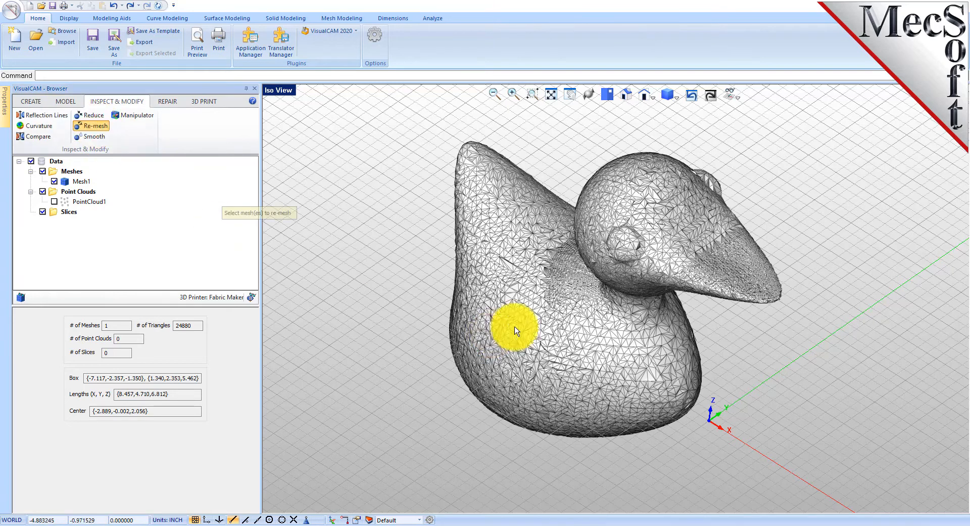
{"action": "left_click", "coordinate": [514, 327]}
{"action": "right_click", "coordinate": [353, 305]}
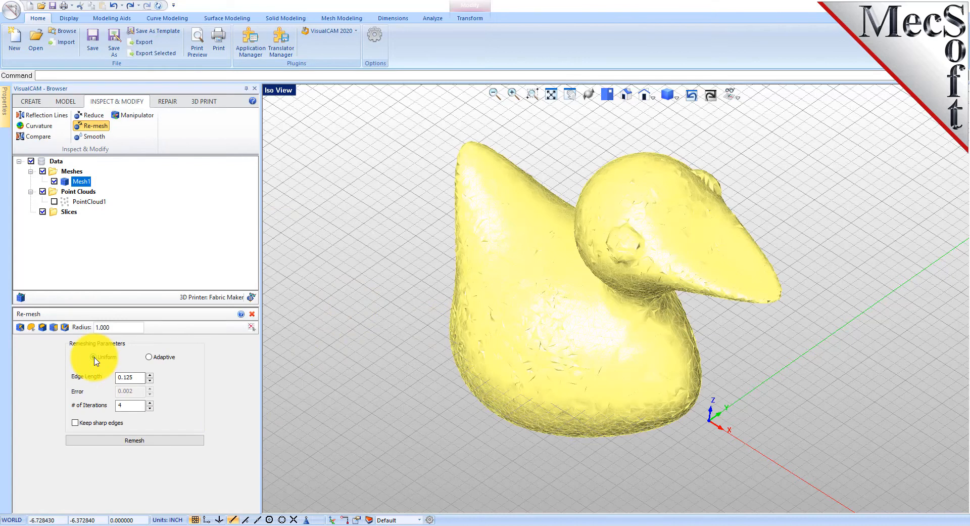
{"action": "double_click", "coordinate": [132, 377]}
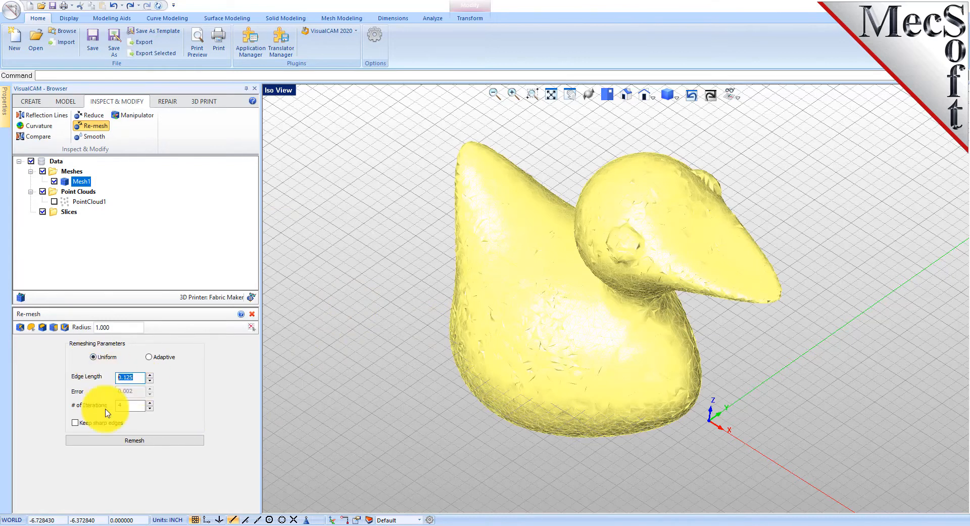
{"action": "left_click", "coordinate": [132, 404]}
{"action": "left_click", "coordinate": [132, 441]}
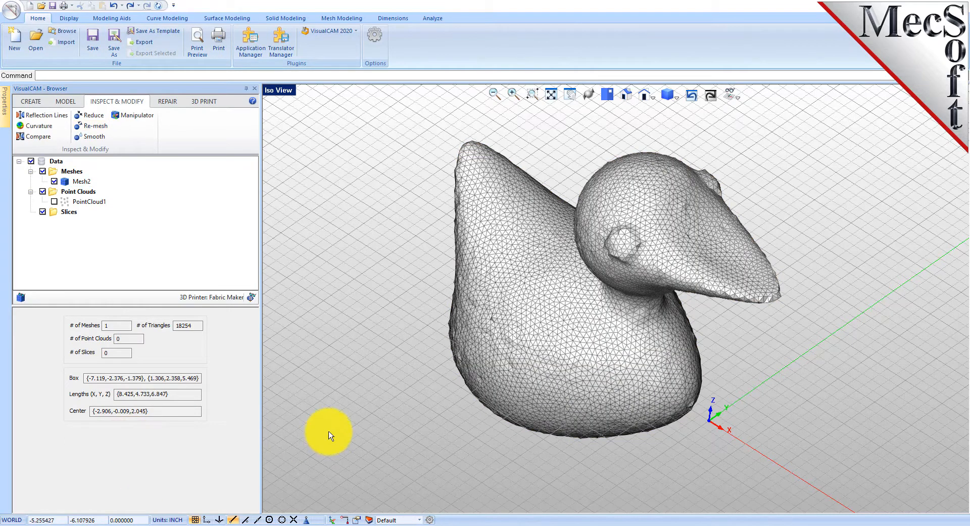
{"action": "mouse_move", "coordinate": [567, 365]}
{"action": "middle_mouse_down"}
{"action": "mouse_move", "coordinate": [569, 409]}
{"action": "mouse_move", "coordinate": [567, 353]}
{"action": "mouse_move", "coordinate": [559, 349]}
{"action": "middle_mouse_up"}
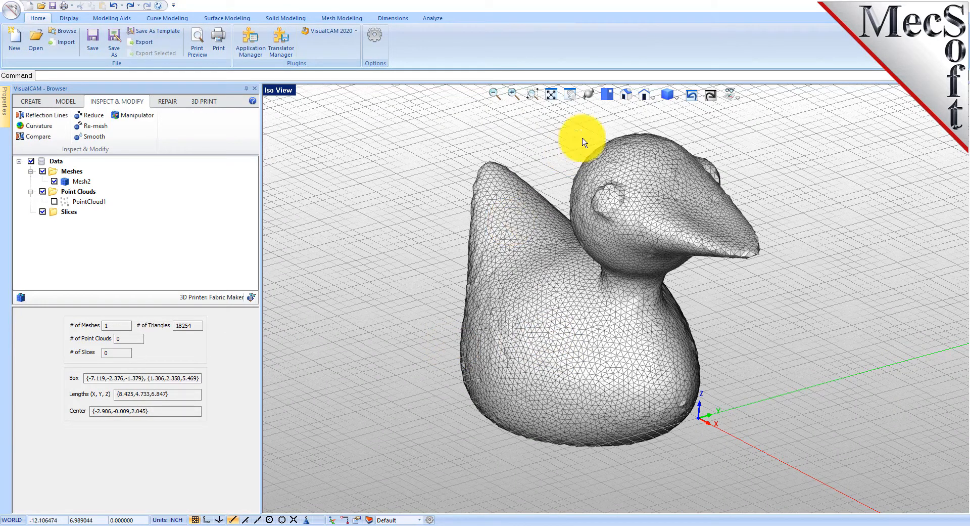
{"action": "left_click", "coordinate": [677, 97]}
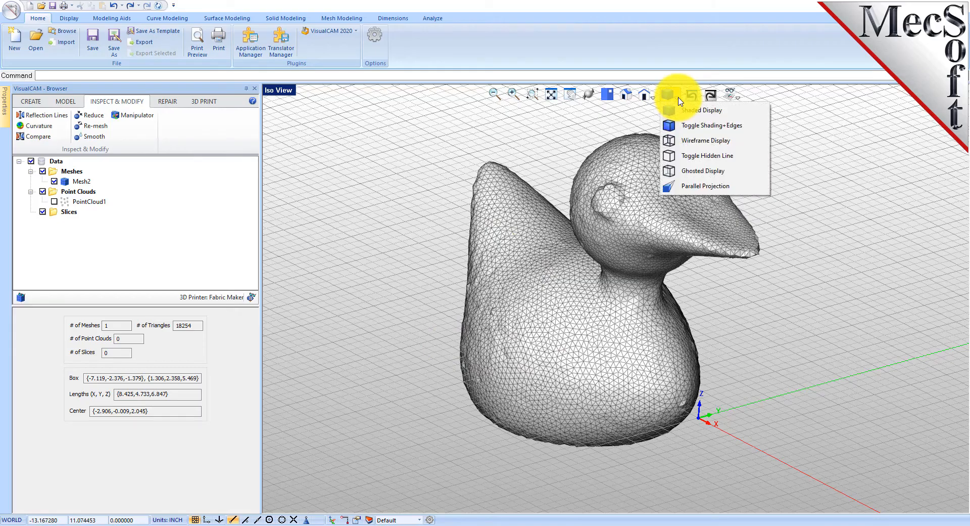
{"action": "left_click", "coordinate": [429, 263]}
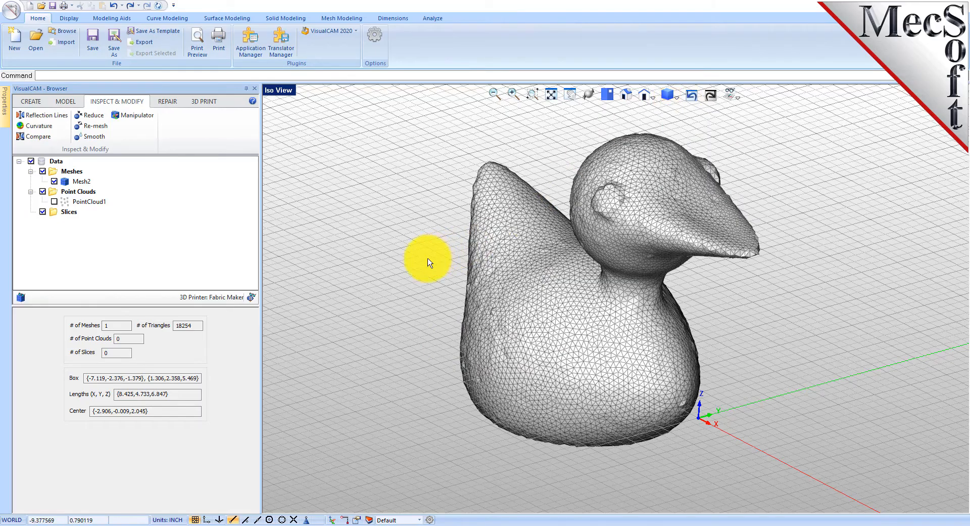
{"action": "mouse_move", "coordinate": [460, 301]}
{"action": "middle_mouse_down"}
{"action": "mouse_move", "coordinate": [477, 329]}
{"action": "mouse_move", "coordinate": [459, 306]}
{"action": "middle_mouse_up"}
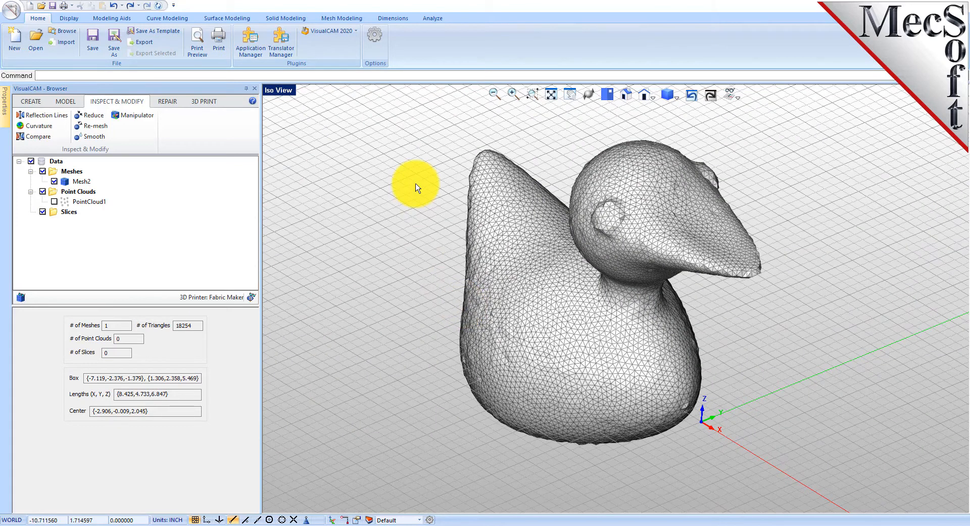
Step: Smooth the re-meshed duck in both directions with 4 iterations, without keeping sharp edges
{"action": "left_click", "coordinate": [93, 139]}
{"action": "left_click", "coordinate": [542, 300]}
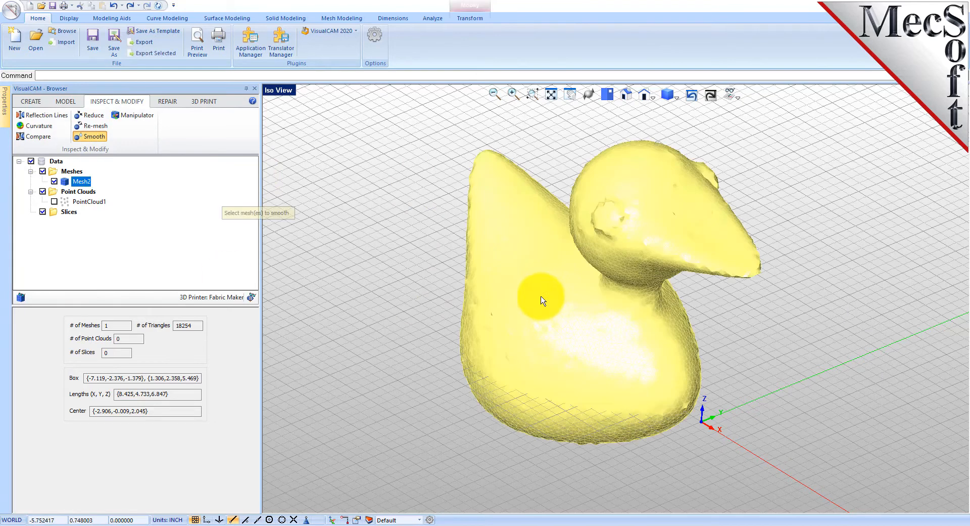
{"action": "right_click", "coordinate": [394, 257]}
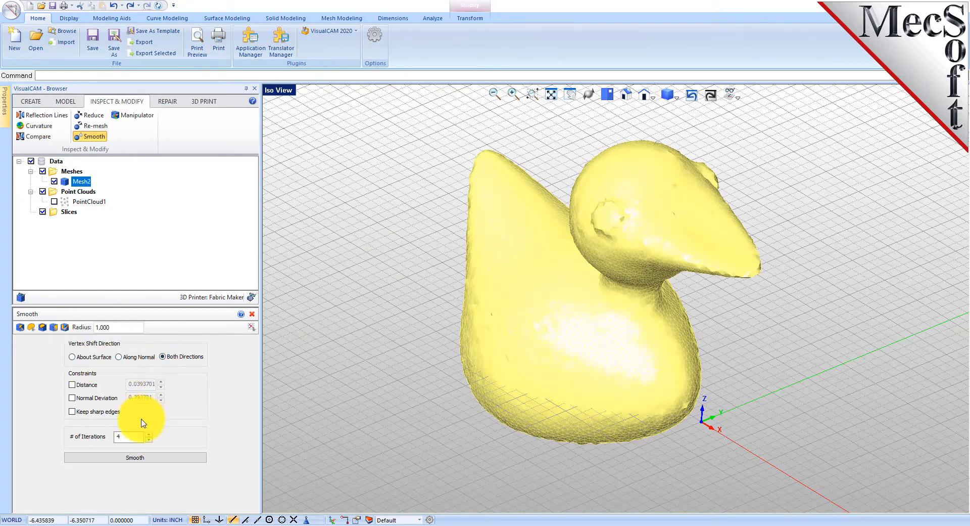
{"action": "left_click", "coordinate": [132, 457]}
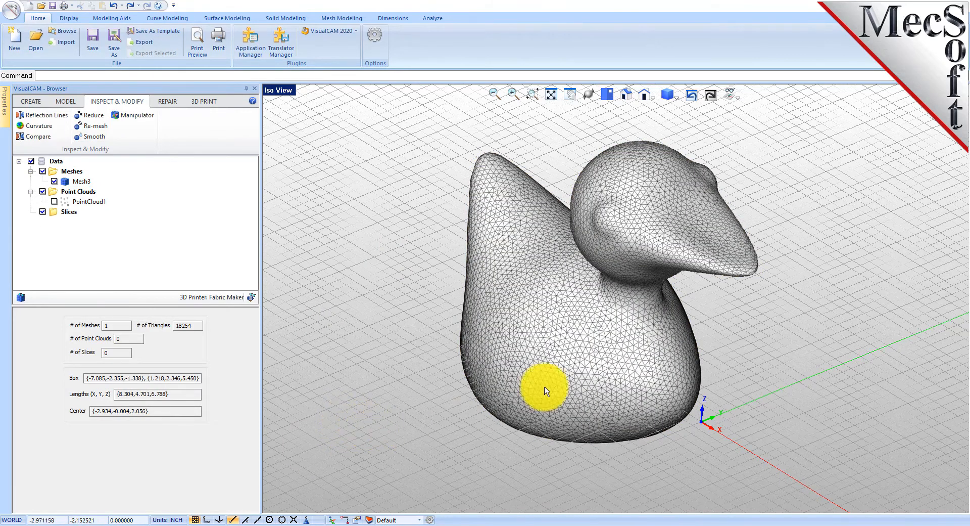
{"action": "middle_click_drag", "start_coordinate": [615, 329], "coordinate": [620, 297]}
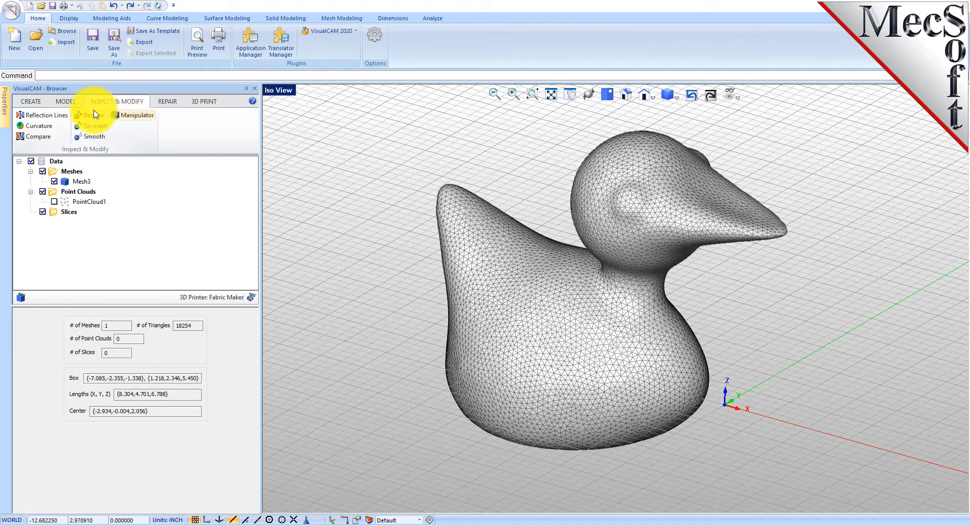
Step: Render vertical reflection lines on the smoothed duck mesh with 10 lines and thickness 10, and inspect the surface
{"action": "left_click", "coordinate": [42, 119]}
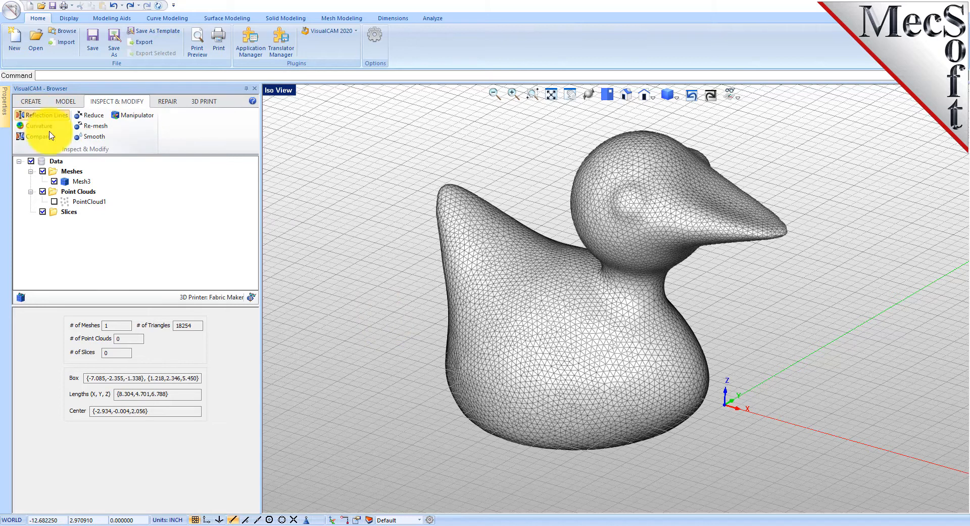
{"action": "left_click", "coordinate": [504, 309]}
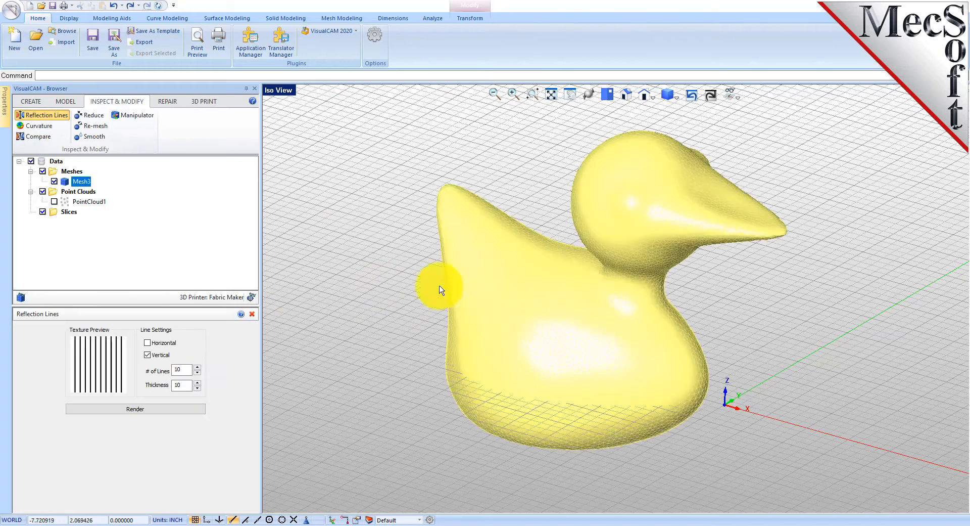
{"action": "left_click", "coordinate": [141, 409]}
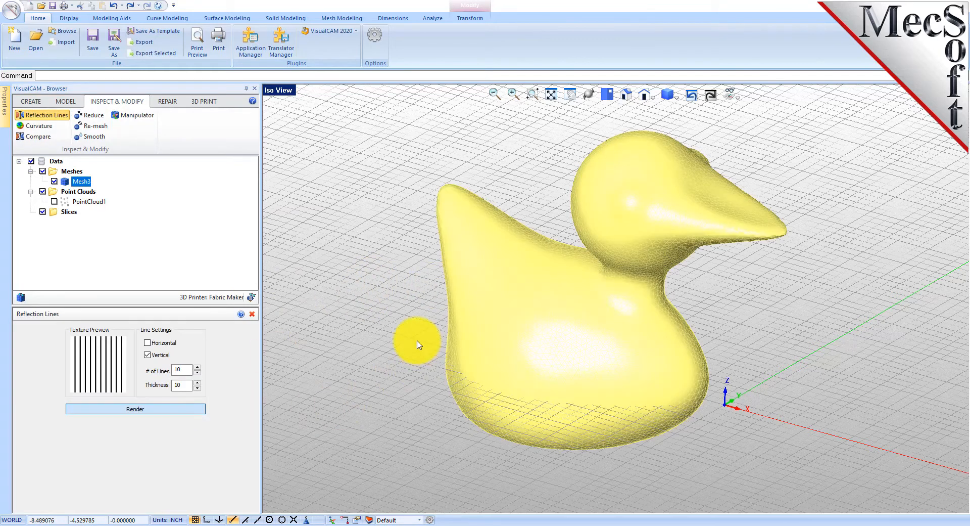
{"action": "middle_click_drag", "start_coordinate": [622, 336], "coordinate": [503, 416]}
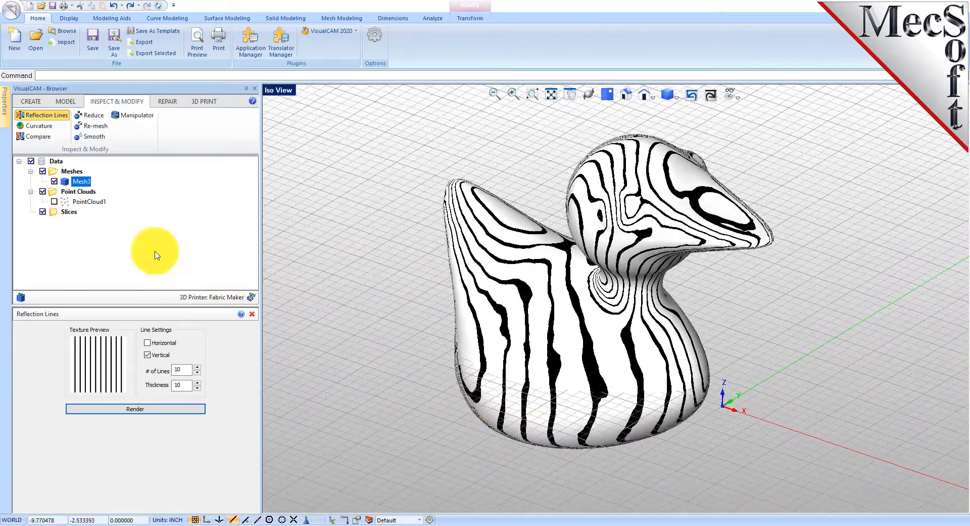
Step: Analyze the mean curvature of the duck mesh, inspect it from several angles and close the analysis
{"action": "left_click", "coordinate": [39, 126]}
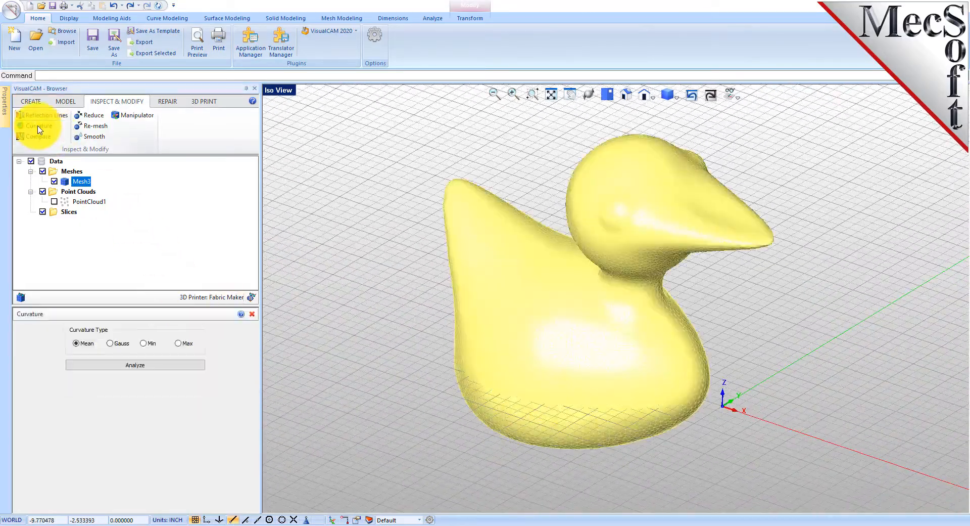
{"action": "left_click", "coordinate": [136, 367]}
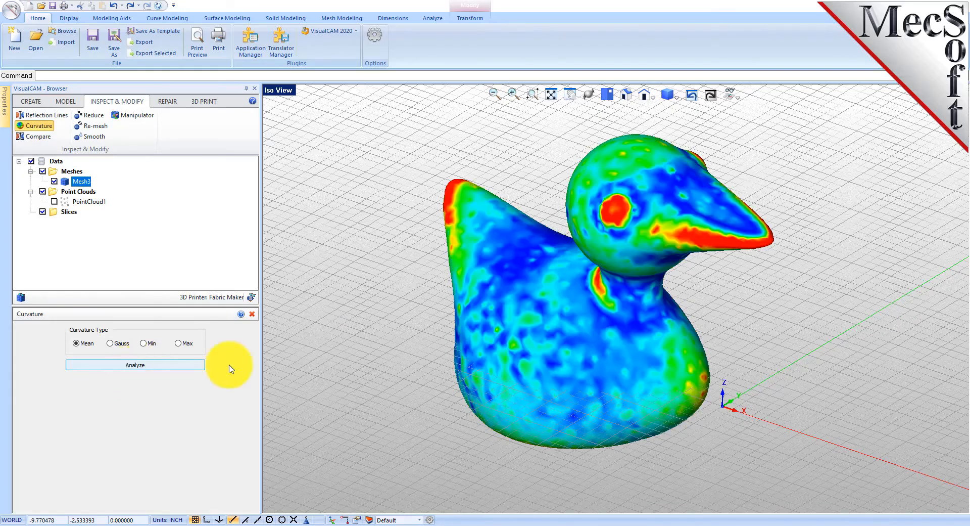
{"action": "middle_click_drag", "start_coordinate": [637, 353], "coordinate": [643, 271]}
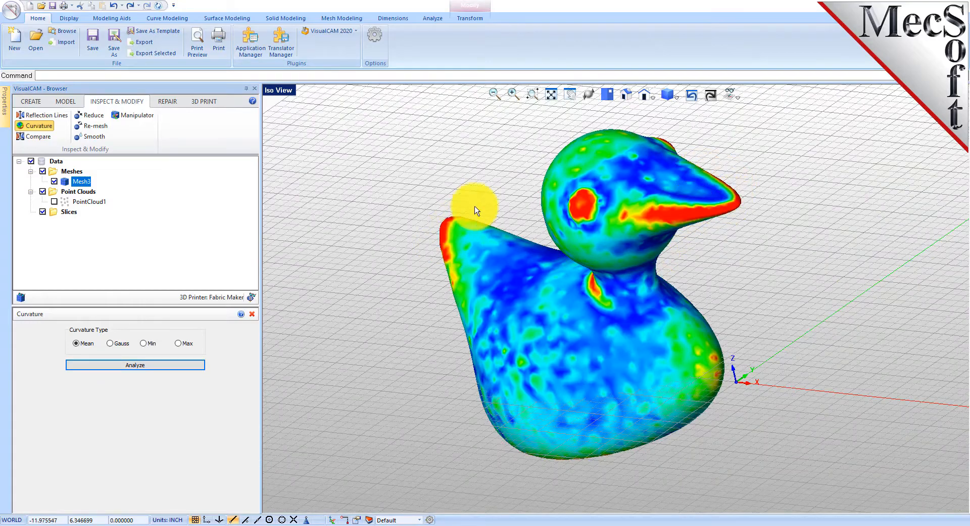
{"action": "mouse_move", "coordinate": [440, 368]}
{"action": "middle_mouse_down"}
{"action": "mouse_move", "coordinate": [481, 347]}
{"action": "mouse_move", "coordinate": [468, 353]}
{"action": "mouse_move", "coordinate": [470, 369]}
{"action": "mouse_move", "coordinate": [455, 356]}
{"action": "middle_mouse_up"}
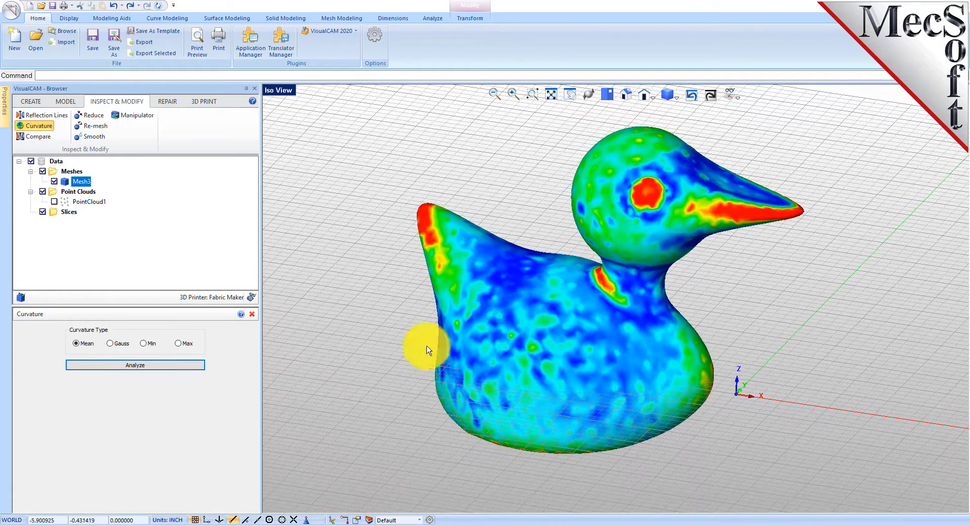
{"action": "left_click", "coordinate": [254, 313]}
{"action": "left_click", "coordinate": [386, 284]}
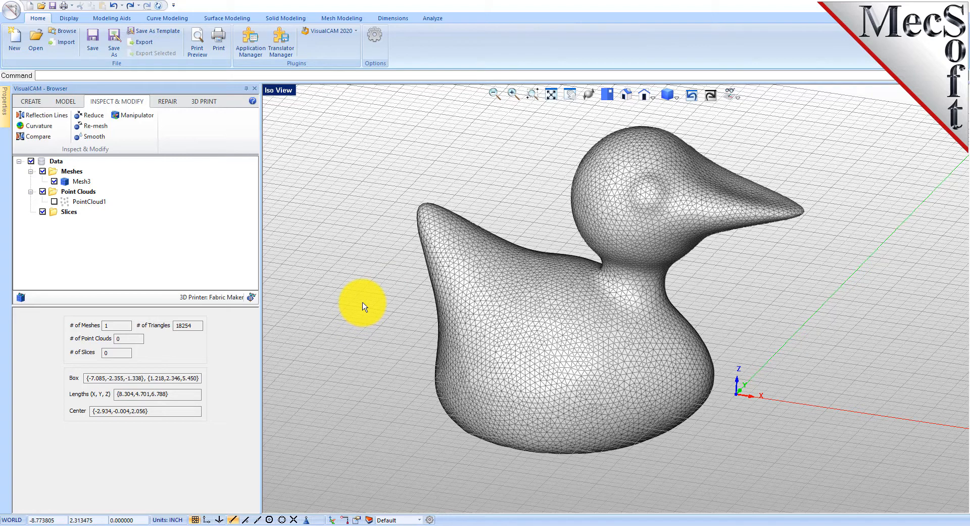
Step: Slice the duck mesh with a distance of 0.1 between slices
{"action": "left_click", "coordinate": [66, 101]}
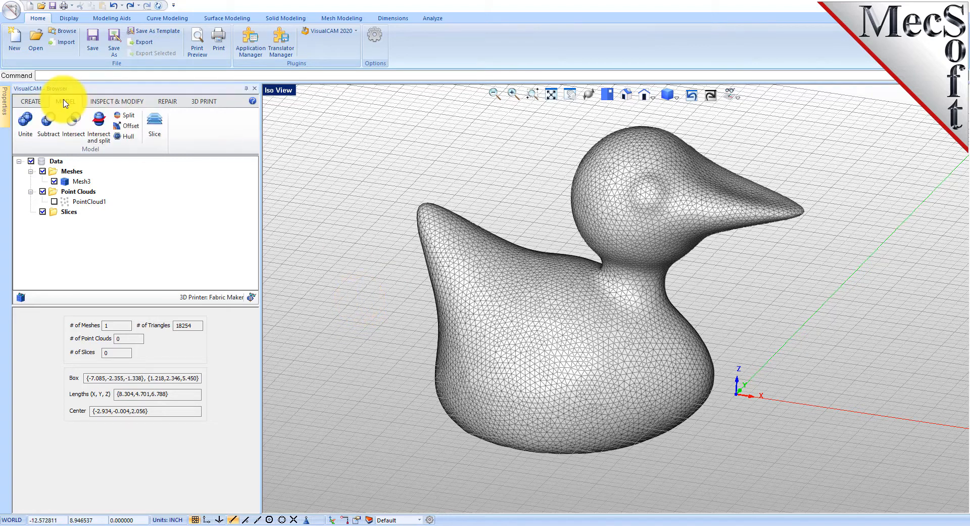
{"action": "left_click", "coordinate": [158, 129]}
{"action": "left_click", "coordinate": [486, 295]}
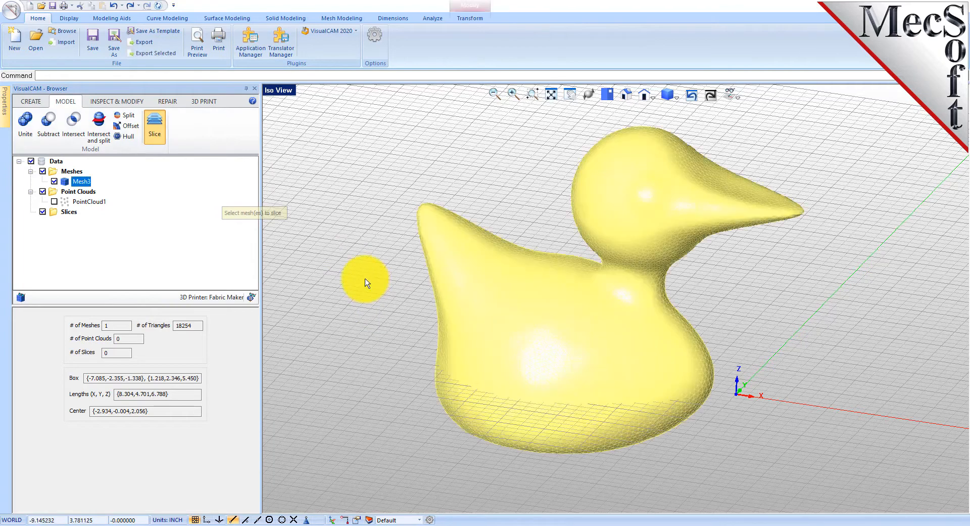
{"action": "right_click", "coordinate": [365, 279]}
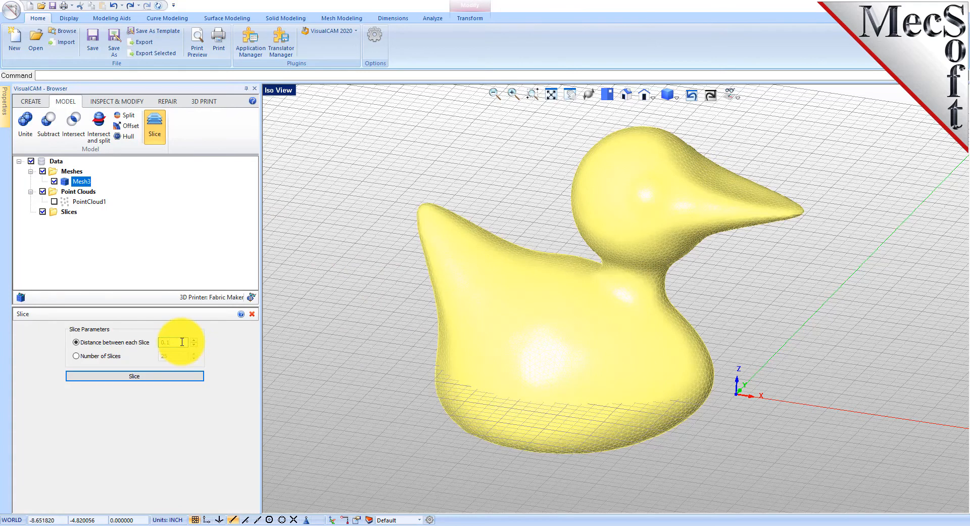
{"action": "left_click", "coordinate": [134, 378]}
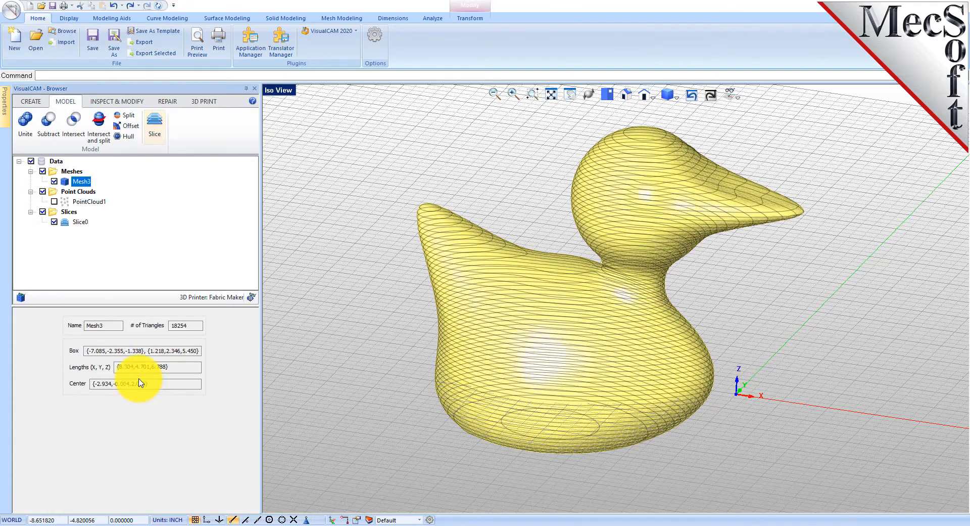
{"action": "left_click", "coordinate": [349, 382]}
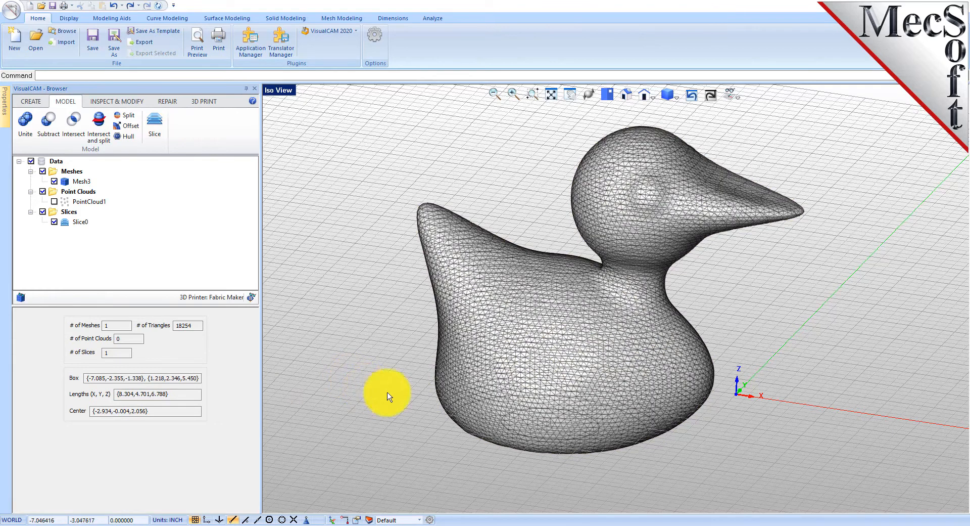
Step: Hide the duck mesh and the grid to inspect the slice curves on their own
{"action": "left_click", "coordinate": [65, 224]}
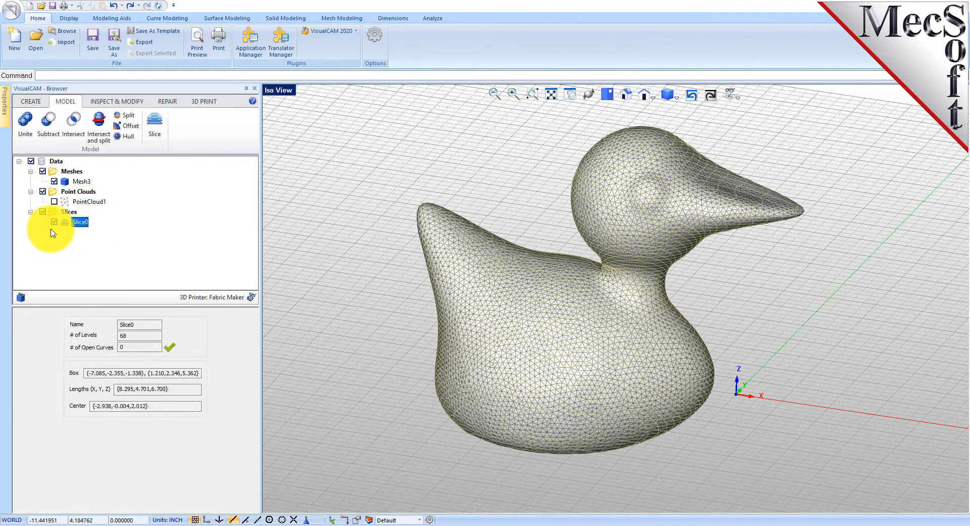
{"action": "left_click", "coordinate": [54, 181]}
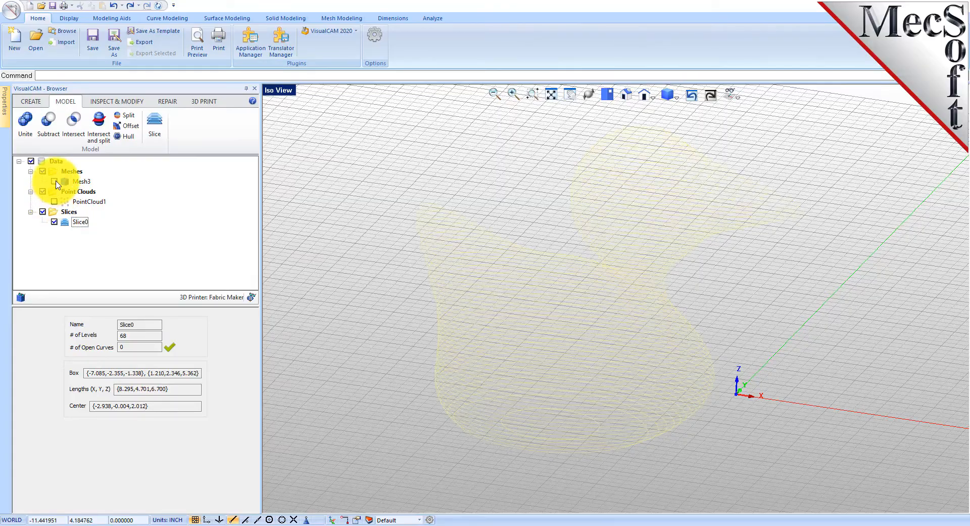
{"action": "left_click", "coordinate": [408, 342]}
{"action": "middle_click_drag", "start_coordinate": [600, 340], "coordinate": [616, 331]}
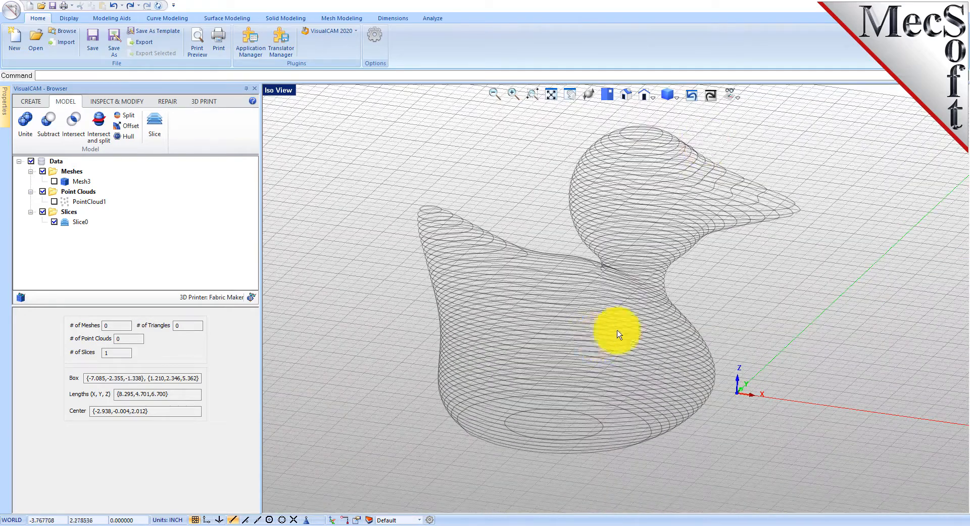
{"action": "left_click", "coordinate": [741, 98]}
{"action": "left_click", "coordinate": [760, 109]}
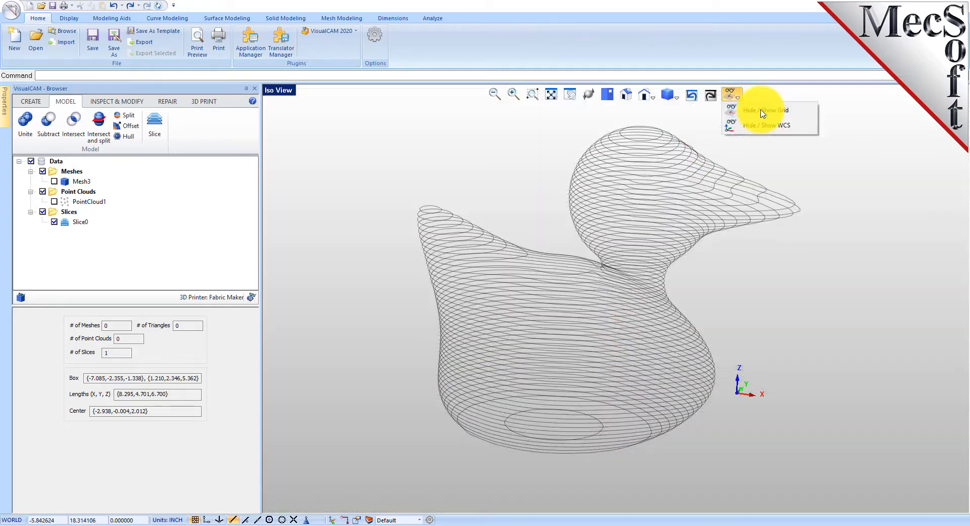
{"action": "mouse_move", "coordinate": [561, 396]}
{"action": "middle_mouse_down"}
{"action": "mouse_move", "coordinate": [609, 263]}
{"action": "mouse_move", "coordinate": [556, 379]}
{"action": "mouse_move", "coordinate": [566, 406]}
{"action": "mouse_move", "coordinate": [557, 403]}
{"action": "middle_mouse_up"}
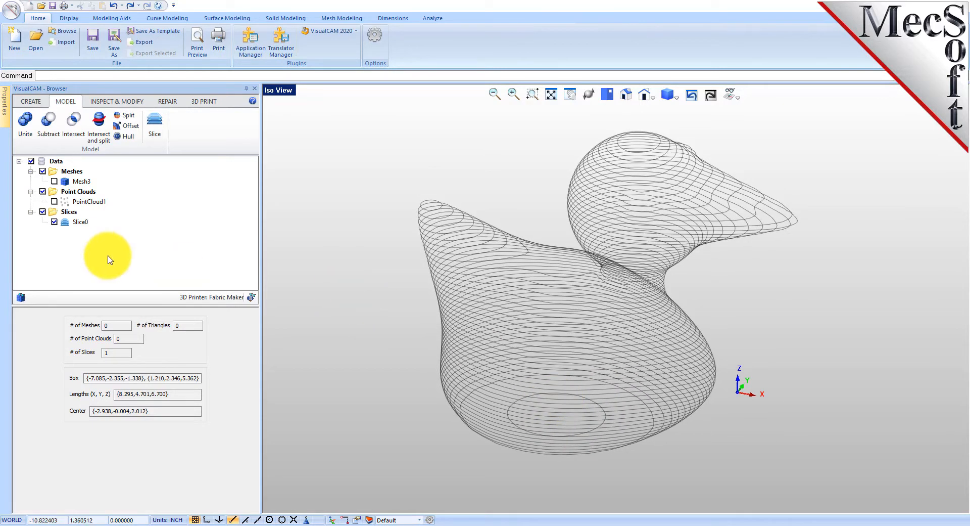
{"action": "left_click", "coordinate": [65, 224]}
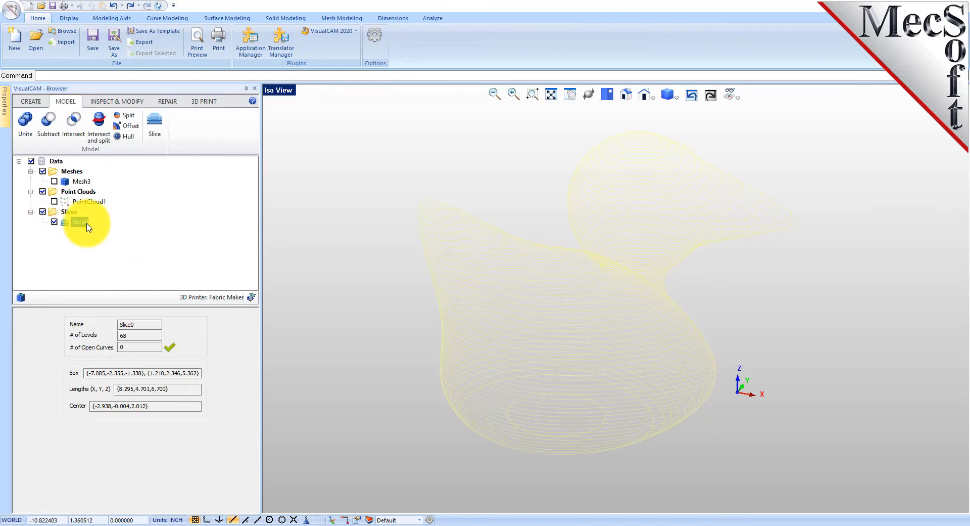
{"action": "right_click", "coordinate": [85, 226]}
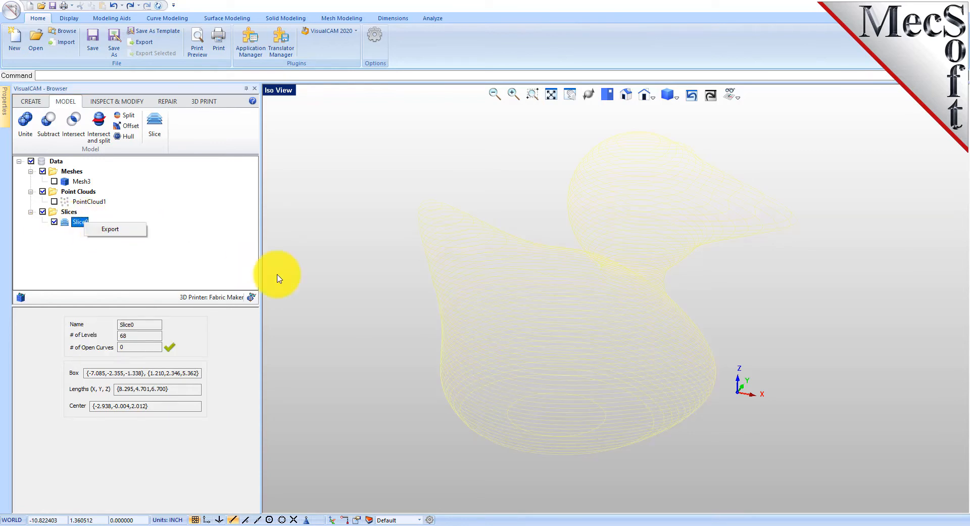
{"action": "left_click", "coordinate": [339, 278]}
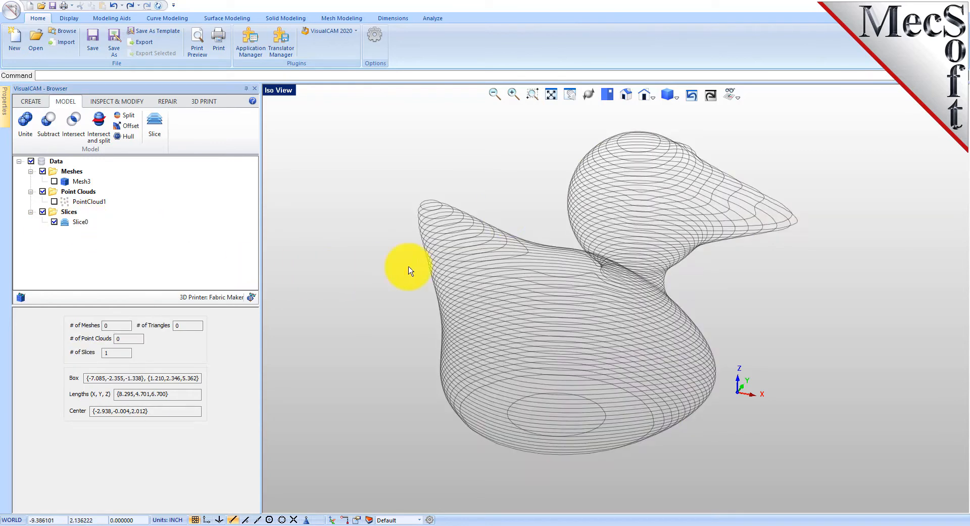
Step: Hide the slices, show the duck mesh and the grid again, and return to the isometric view
{"action": "left_click", "coordinate": [54, 222]}
{"action": "left_click", "coordinate": [55, 181]}
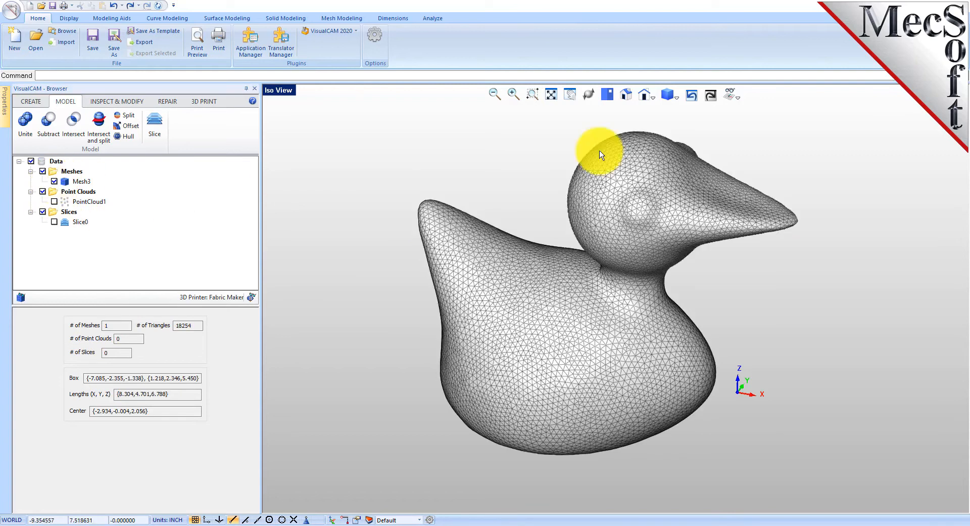
{"action": "left_click", "coordinate": [732, 94]}
{"action": "left_click", "coordinate": [748, 111]}
{"action": "right_click_drag", "start_coordinate": [542, 275], "coordinate": [557, 293]}
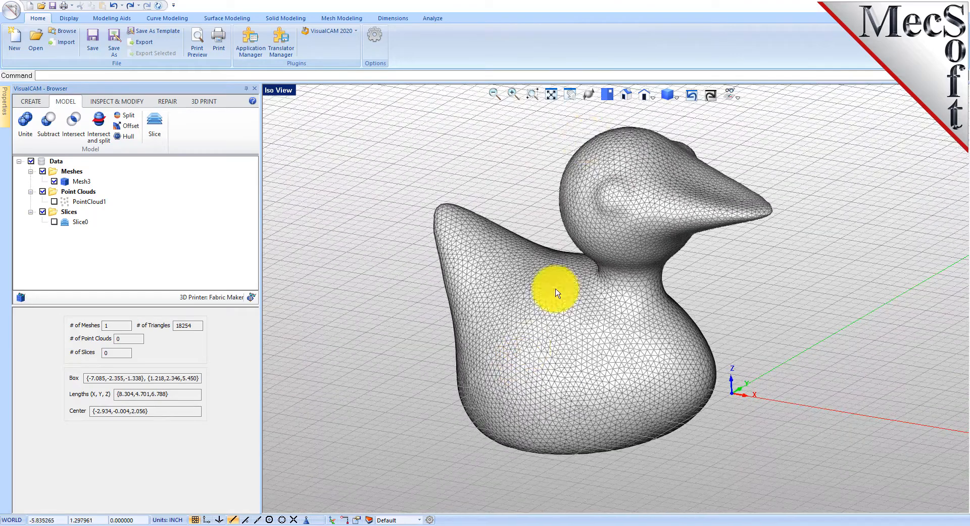
{"action": "left_click", "coordinate": [627, 95]}
{"action": "scroll", "coordinate": [621, 313], "scroll_direction": "up", "scroll_amount": 2}
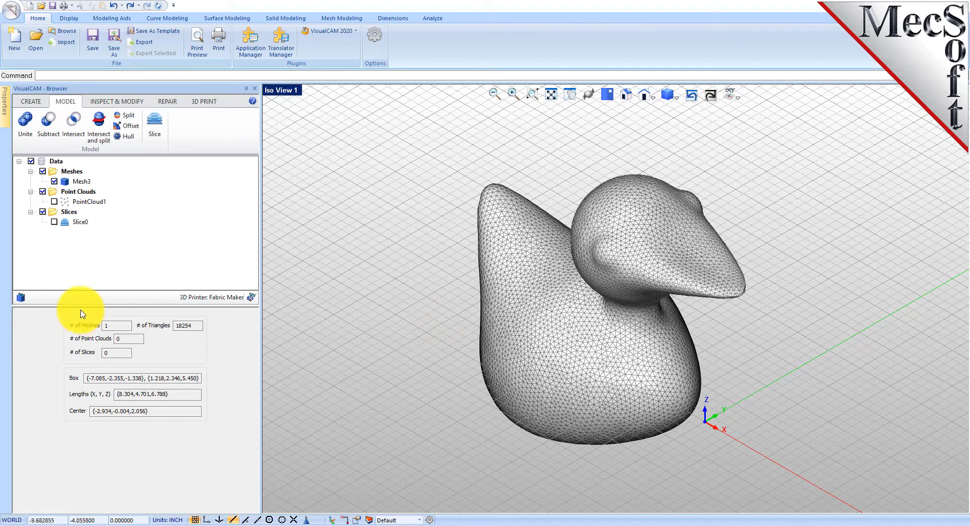
Step: Show the slice curves and rotate the duck mesh by -90 degrees about the X axis with the transform gizmo
{"action": "left_click", "coordinate": [54, 222]}
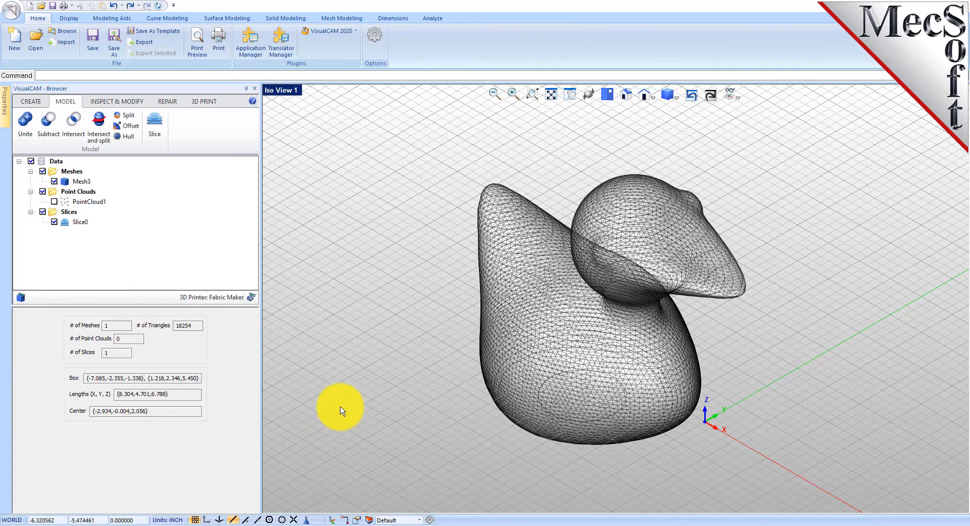
{"action": "left_click_drag", "start_coordinate": [378, 478], "coordinate": [809, 136]}
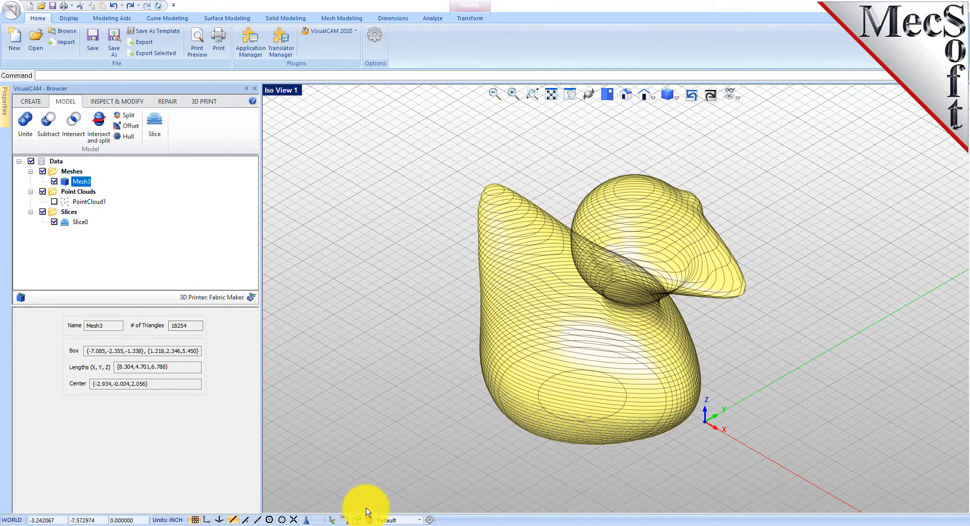
{"action": "left_click", "coordinate": [332, 519]}
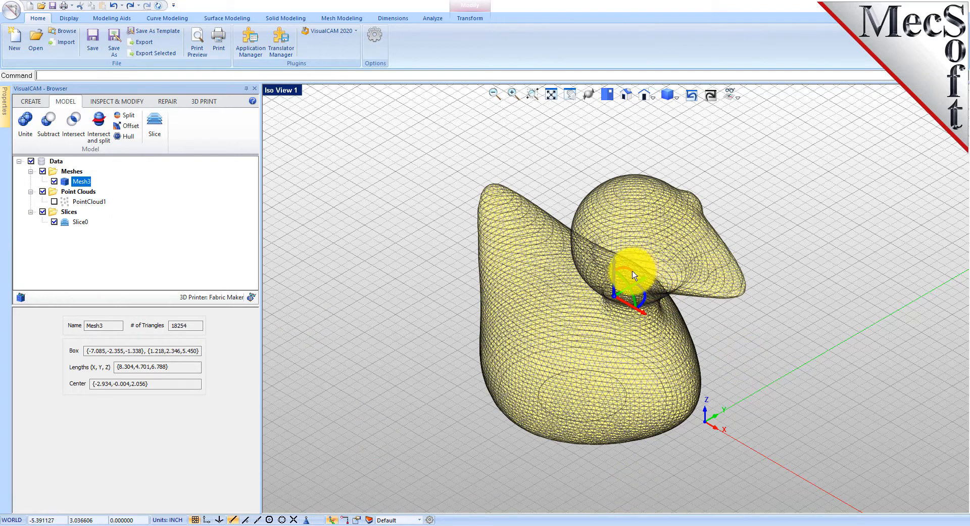
{"action": "left_click", "coordinate": [634, 275]}
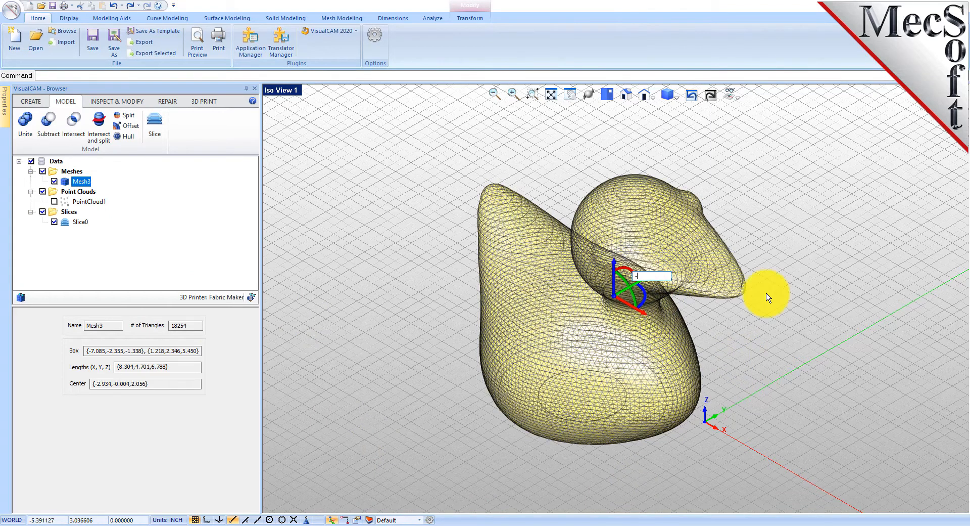
{"action": "type", "text": "-90"}
{"action": "key", "text": "Return"}
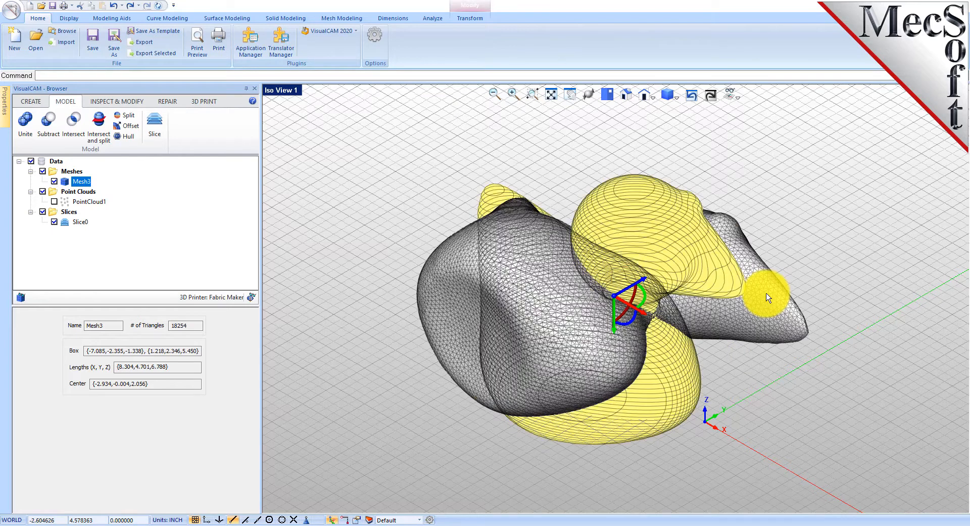
{"action": "left_click", "coordinate": [356, 335]}
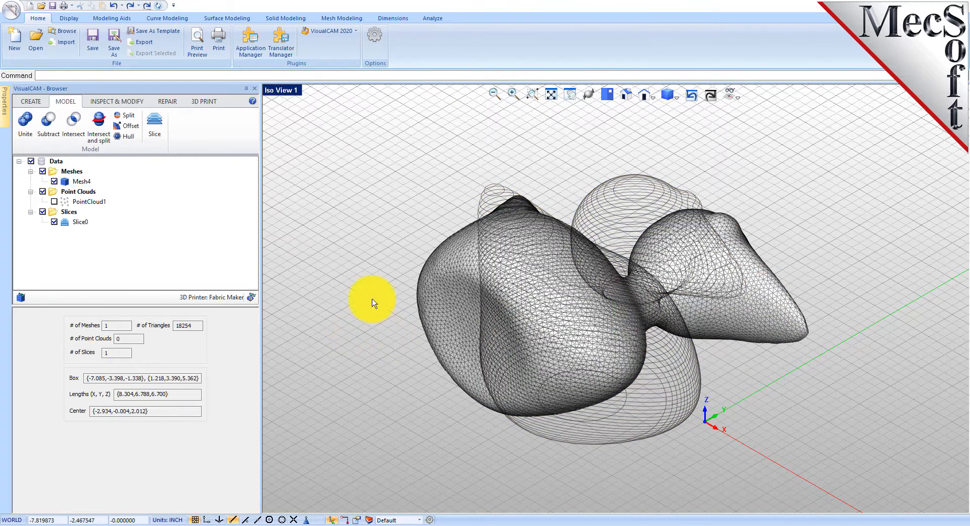
Step: Hide the slices and offset the duck mesh with an offset distance of -0.1 and a tolerance of 0.01
{"action": "left_click", "coordinate": [54, 221]}
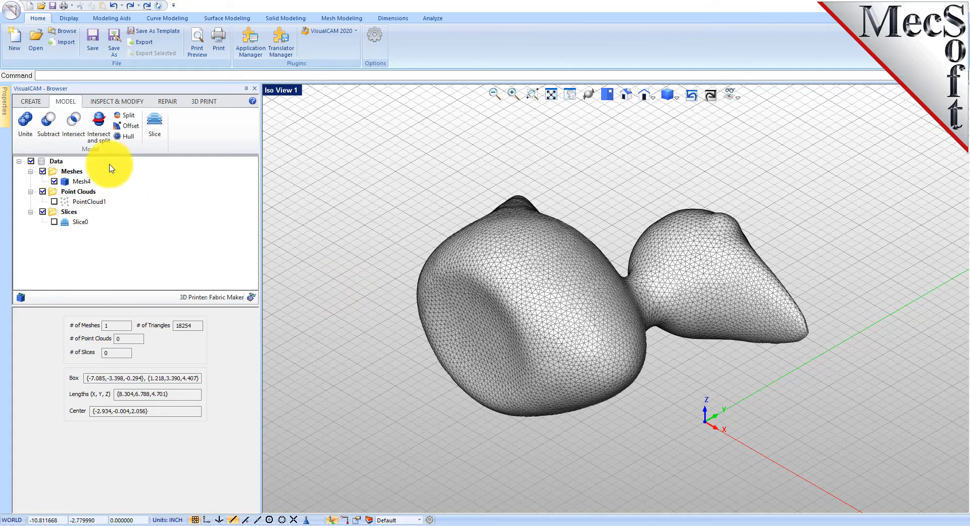
{"action": "left_click", "coordinate": [129, 124]}
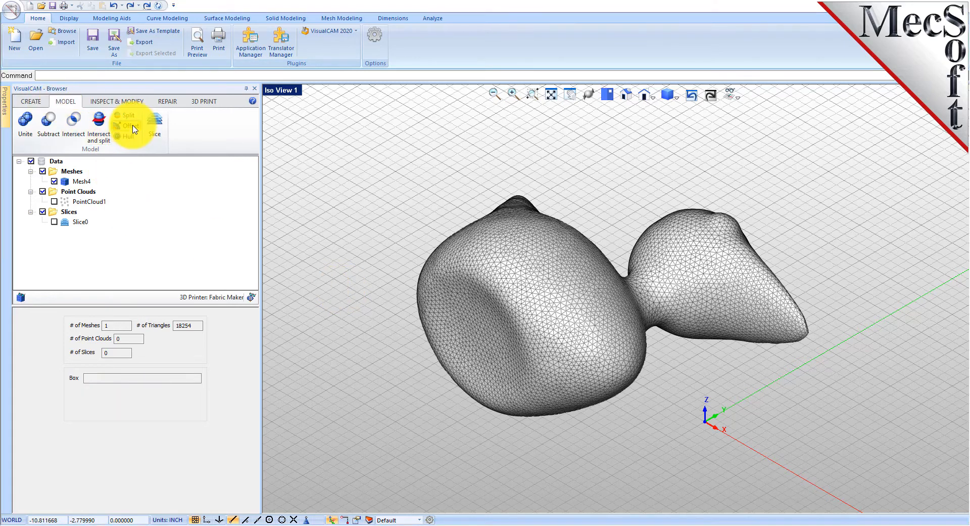
{"action": "left_click", "coordinate": [500, 265]}
{"action": "right_click", "coordinate": [389, 275]}
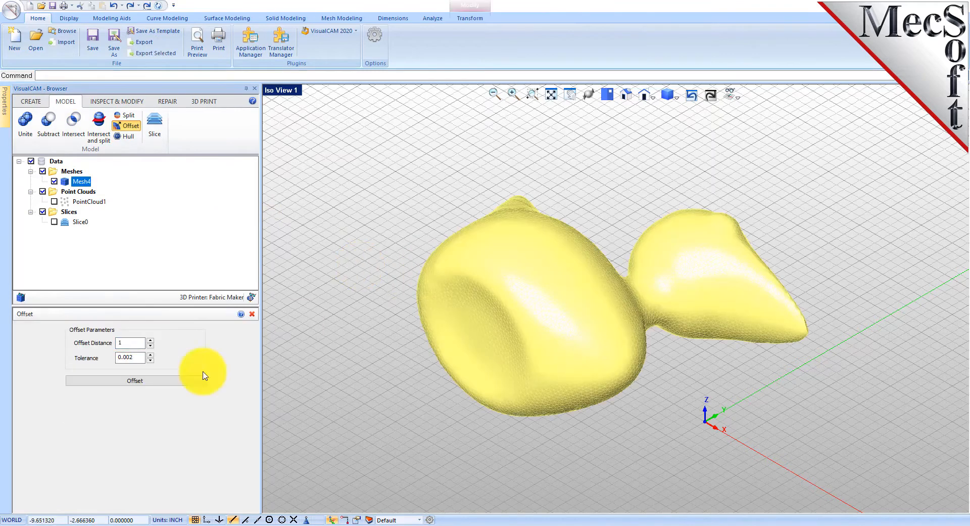
{"action": "left_click_drag", "start_coordinate": [127, 344], "coordinate": [103, 343]}
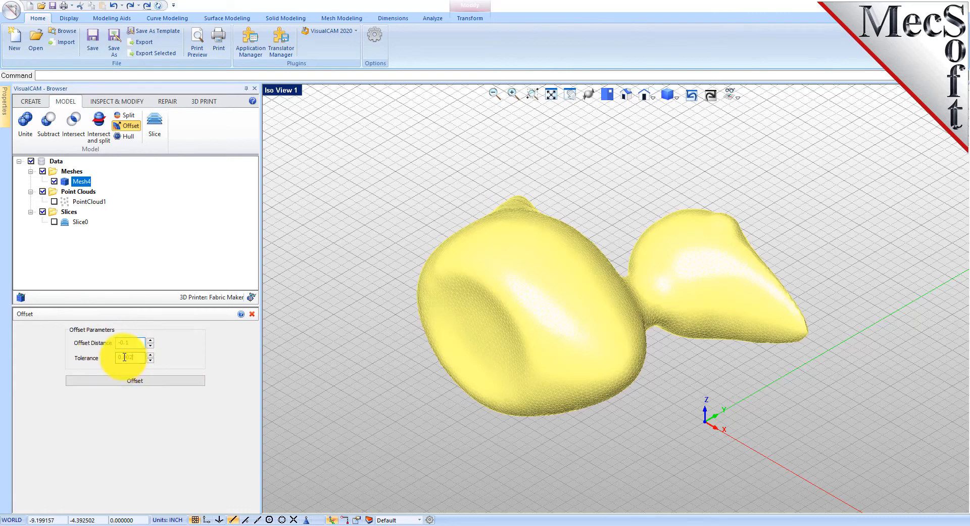
{"action": "key", "text": "Tab"}
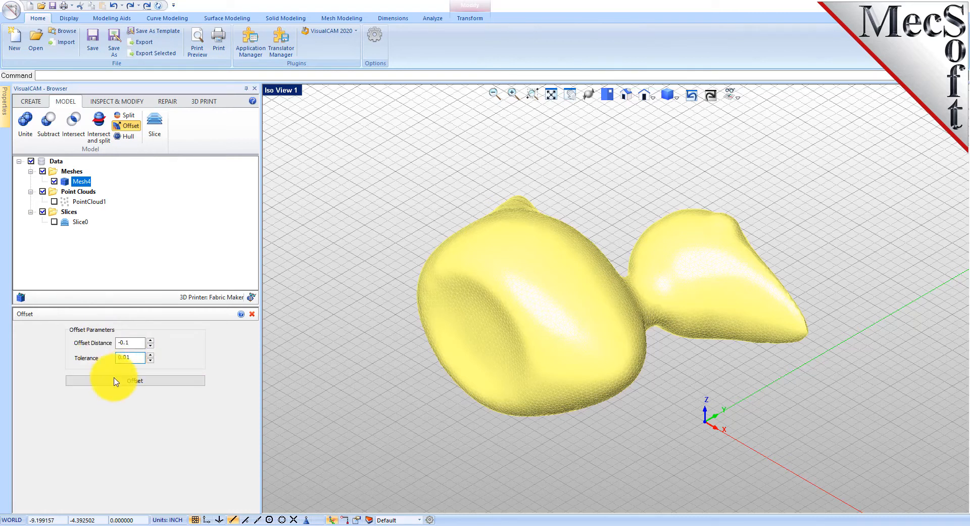
{"action": "left_click", "coordinate": [130, 380]}
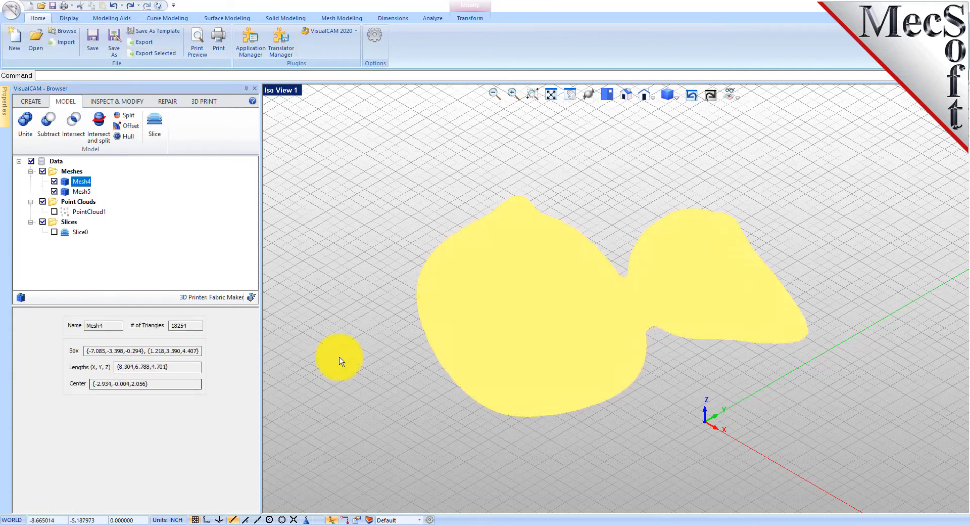
Step: Turn off the transform gizmo and highlight the original and offset duck meshes in turn to compare them
{"action": "left_click", "coordinate": [63, 192]}
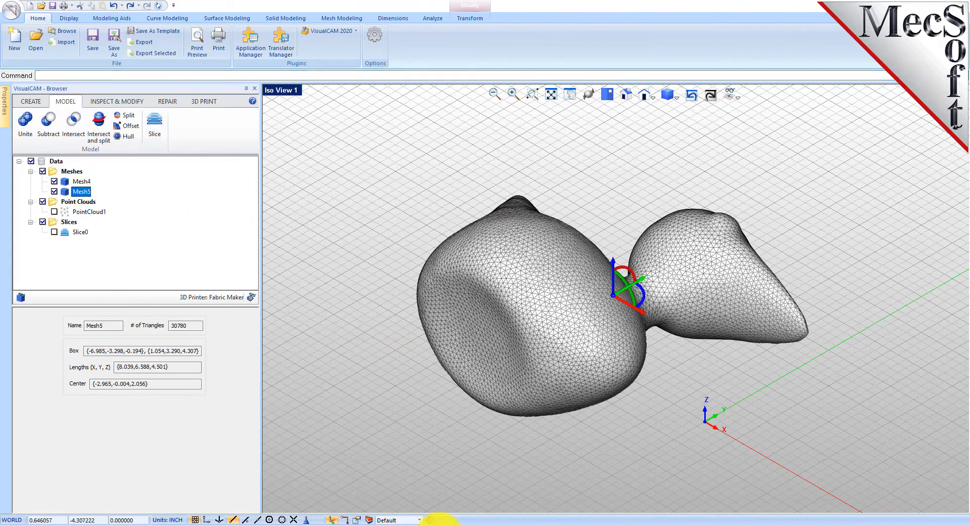
{"action": "left_click", "coordinate": [330, 457]}
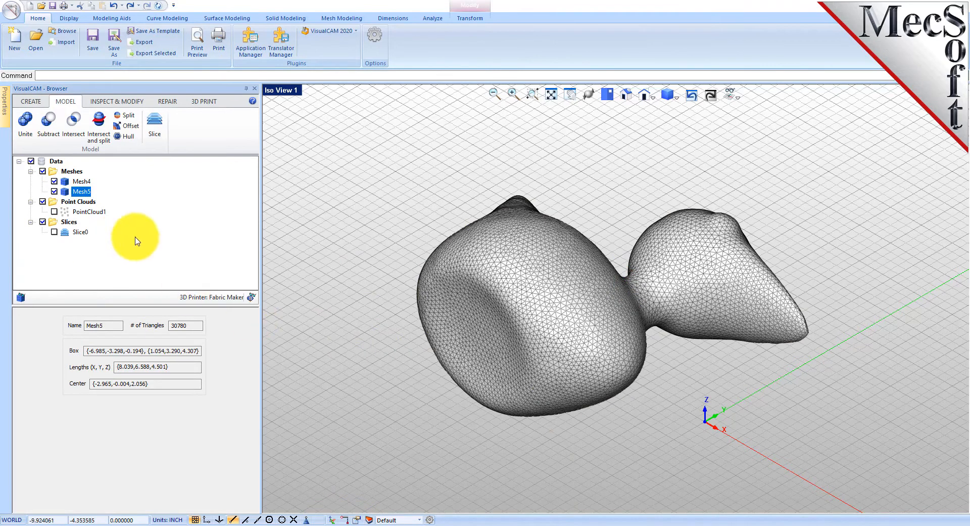
{"action": "left_click", "coordinate": [65, 182]}
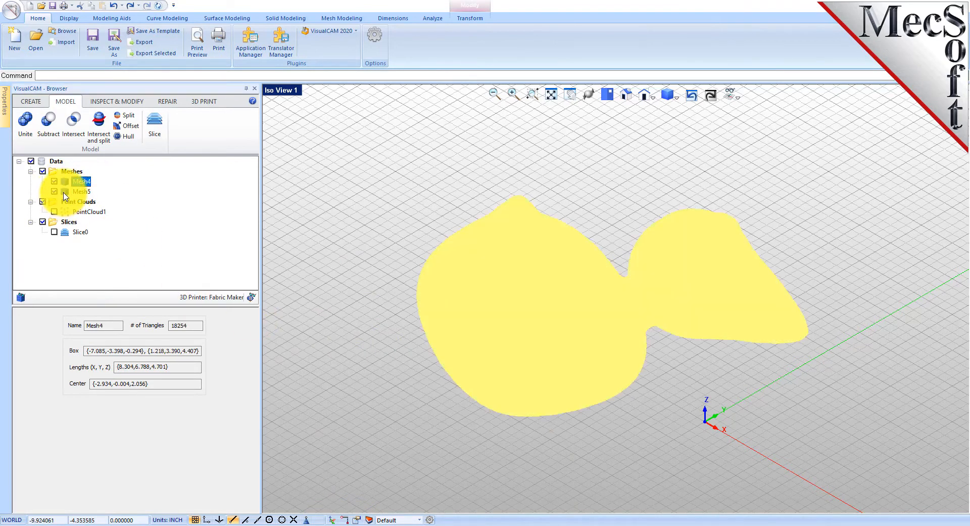
{"action": "left_click", "coordinate": [65, 192]}
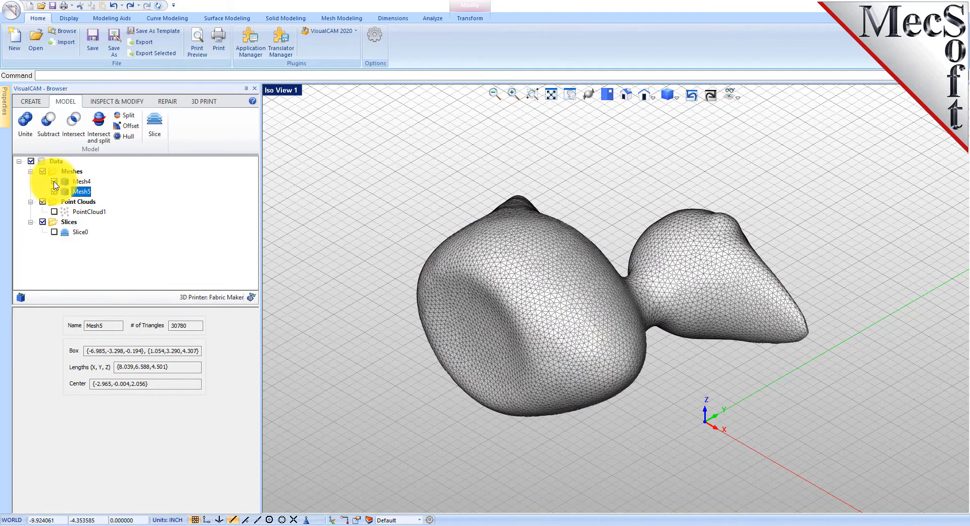
{"action": "left_click", "coordinate": [54, 182]}
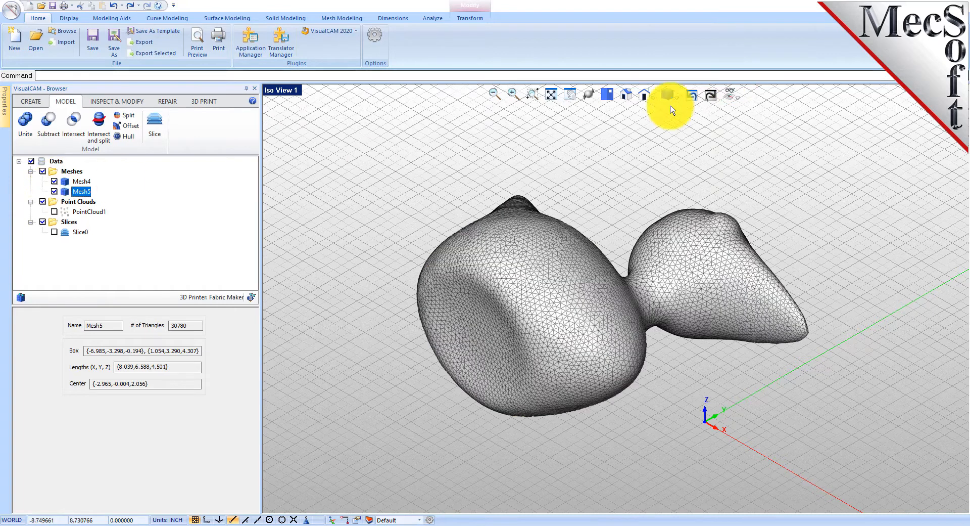
Step: Compare the original and offset meshes in wireframe display and return to shading with edges
{"action": "left_click", "coordinate": [672, 95]}
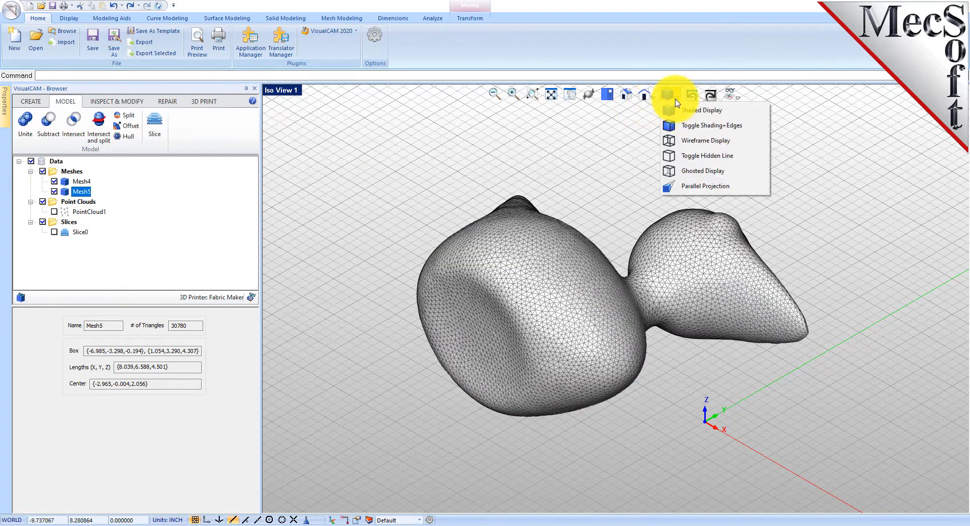
{"action": "left_click", "coordinate": [706, 140]}
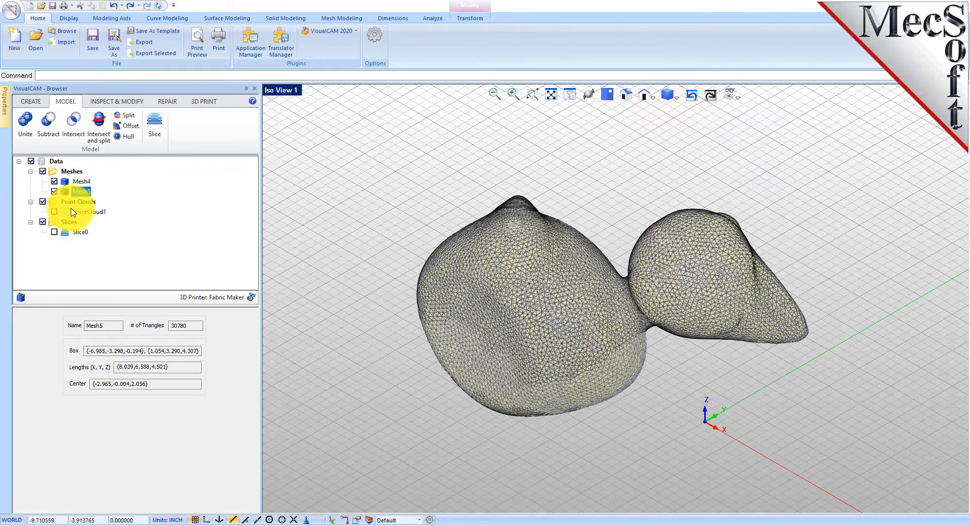
{"action": "left_click", "coordinate": [78, 181]}
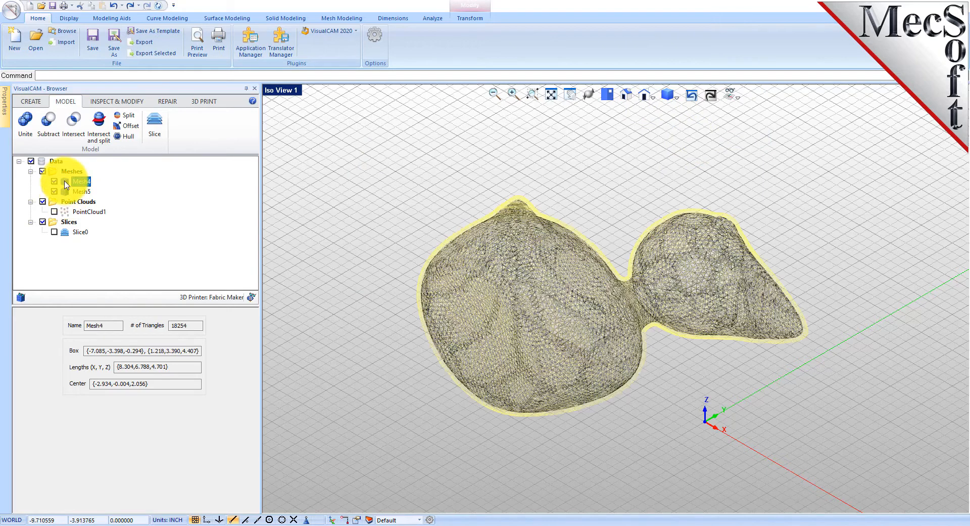
{"action": "left_click", "coordinate": [67, 194]}
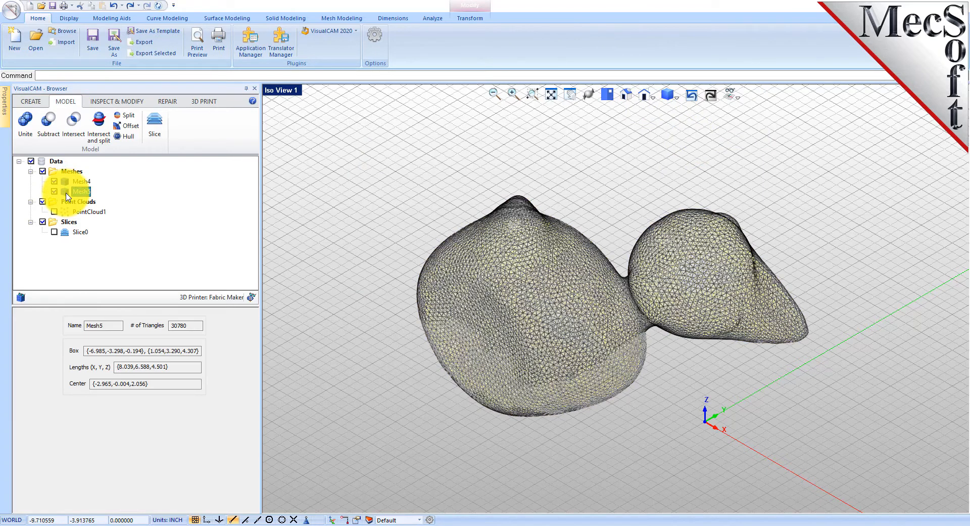
{"action": "left_click", "coordinate": [676, 97]}
{"action": "left_click", "coordinate": [700, 127]}
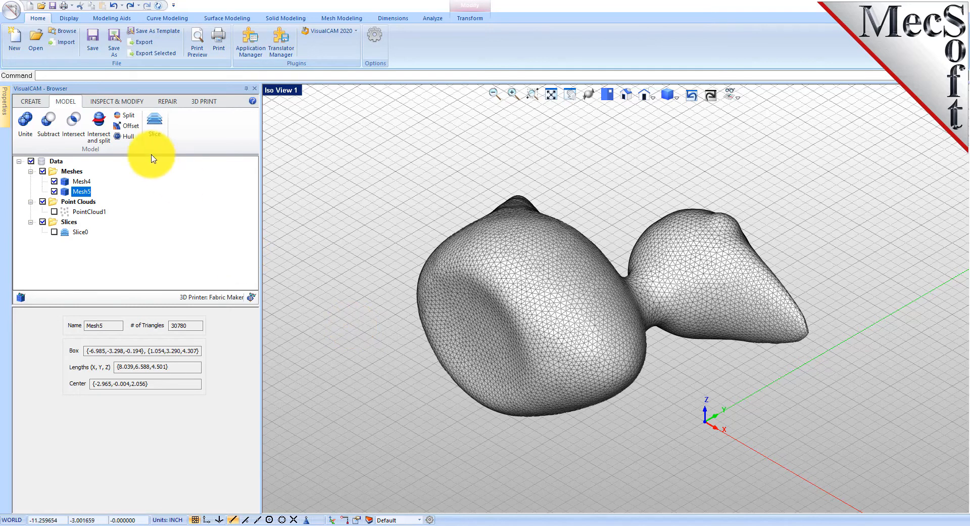
Step: Select both duck meshes and split them with capped results, keeping the split plane near the middle of the bounding box
{"action": "left_click", "coordinate": [129, 115]}
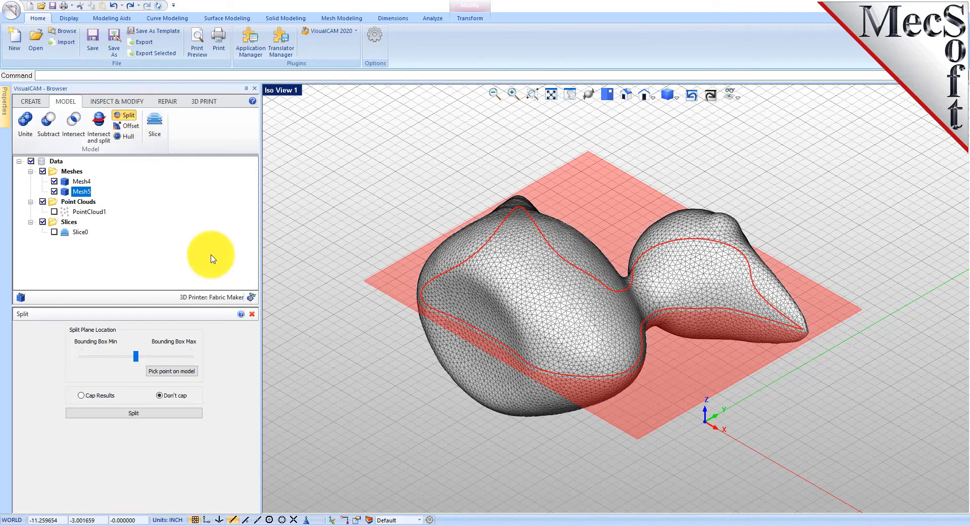
{"action": "left_click_drag", "start_coordinate": [362, 450], "coordinate": [849, 157]}
{"action": "right_click", "coordinate": [362, 170]}
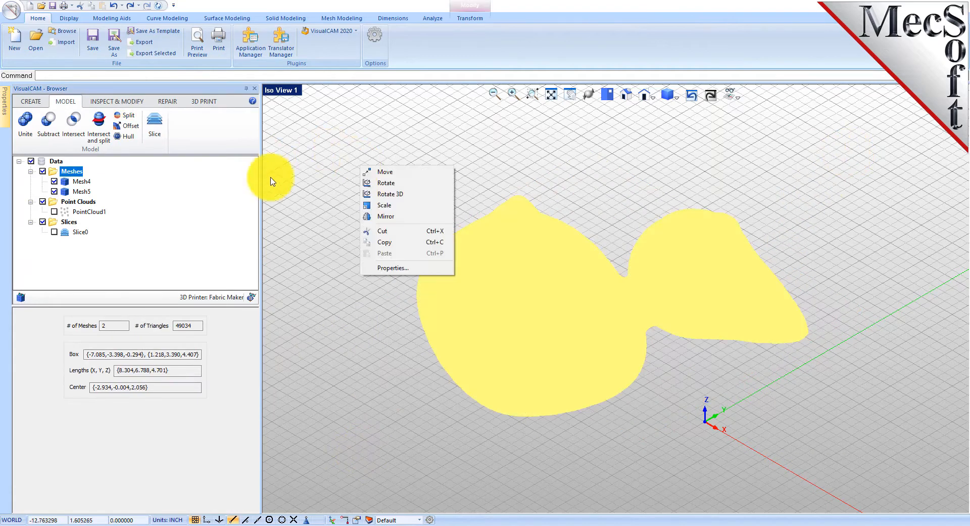
{"action": "left_click", "coordinate": [129, 118]}
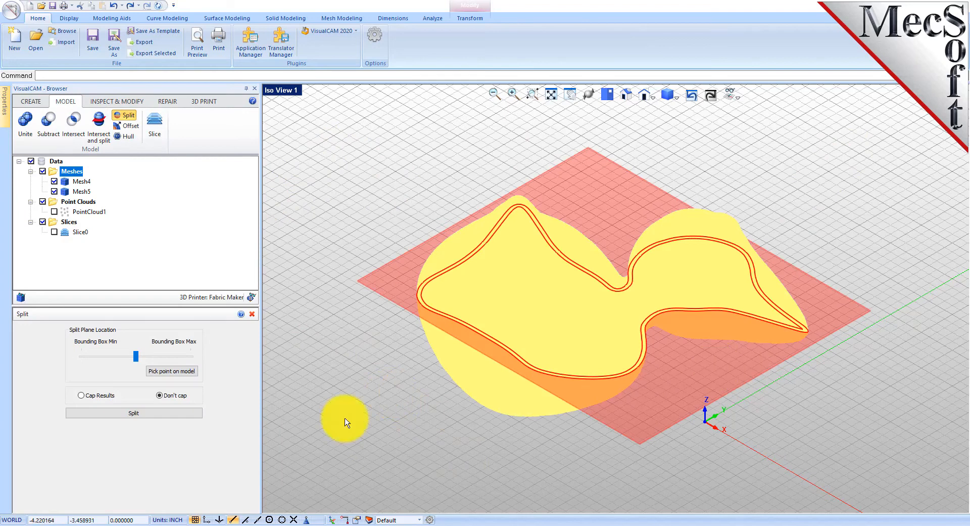
{"action": "scroll", "coordinate": [815, 328], "scroll_direction": "up", "scroll_amount": 4}
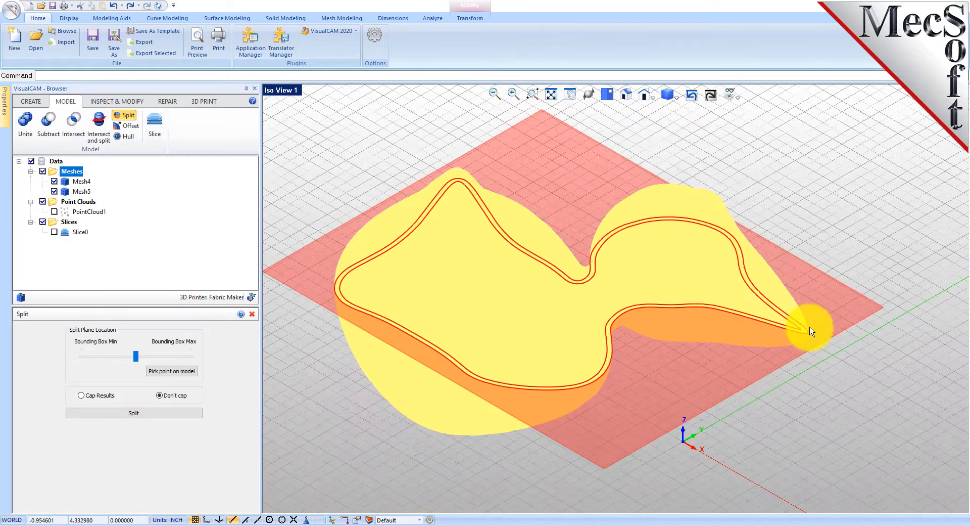
{"action": "left_click_drag", "start_coordinate": [136, 356], "coordinate": [135, 360]}
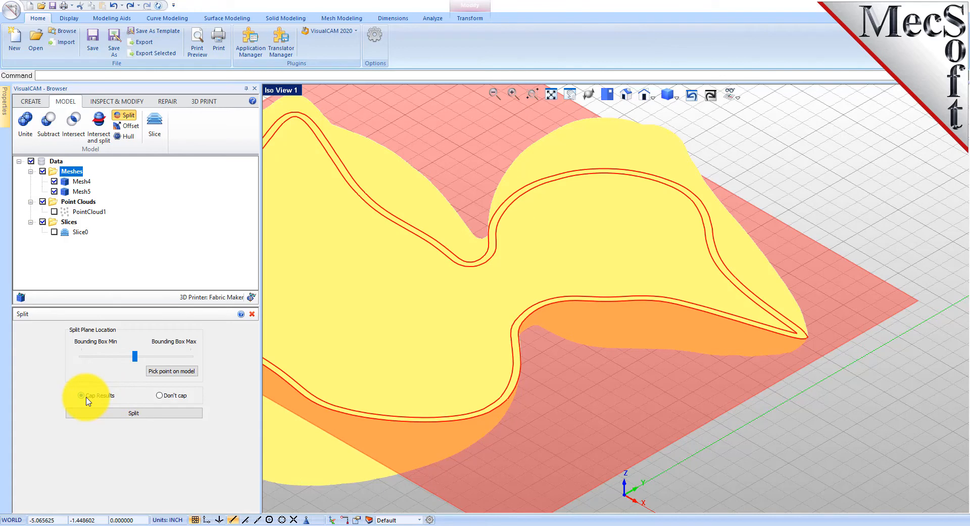
{"action": "left_click", "coordinate": [134, 413]}
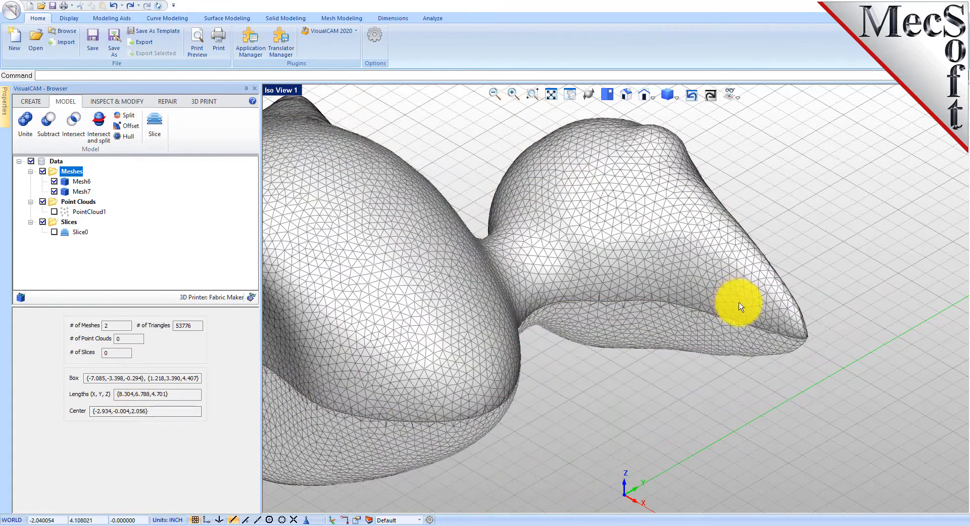
Step: Highlight the two split halves in turn and hide the upper one to inspect the lower half's hollow interior
{"action": "scroll", "coordinate": [769, 318], "scroll_direction": "down", "scroll_amount": 3}
{"action": "scroll", "coordinate": [771, 323], "scroll_direction": "down", "scroll_amount": 2}
{"action": "left_click", "coordinate": [508, 296]}
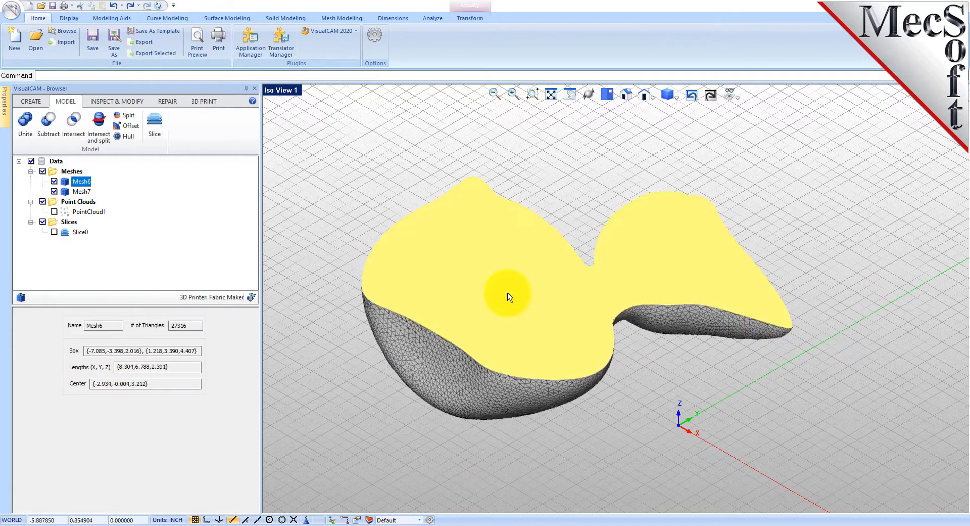
{"action": "left_click", "coordinate": [486, 399]}
{"action": "left_click", "coordinate": [507, 315]}
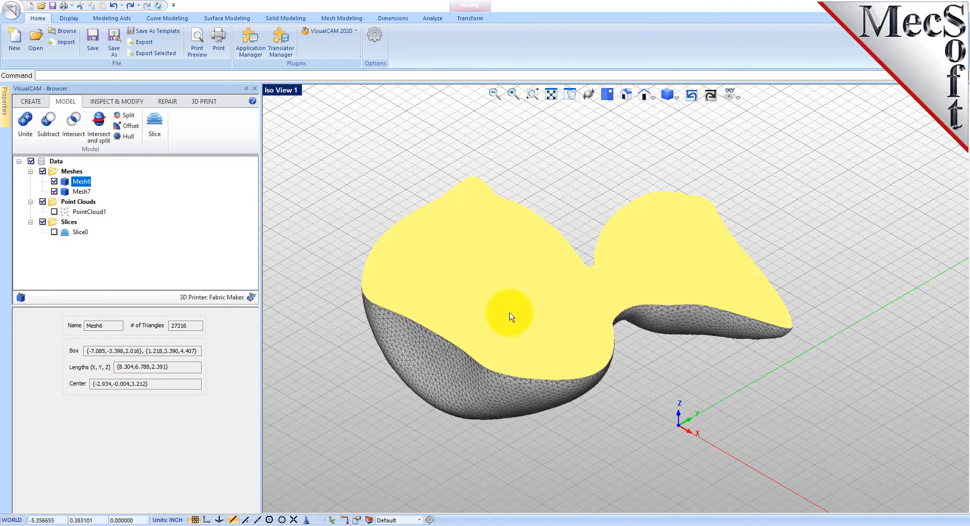
{"action": "left_click", "coordinate": [54, 180]}
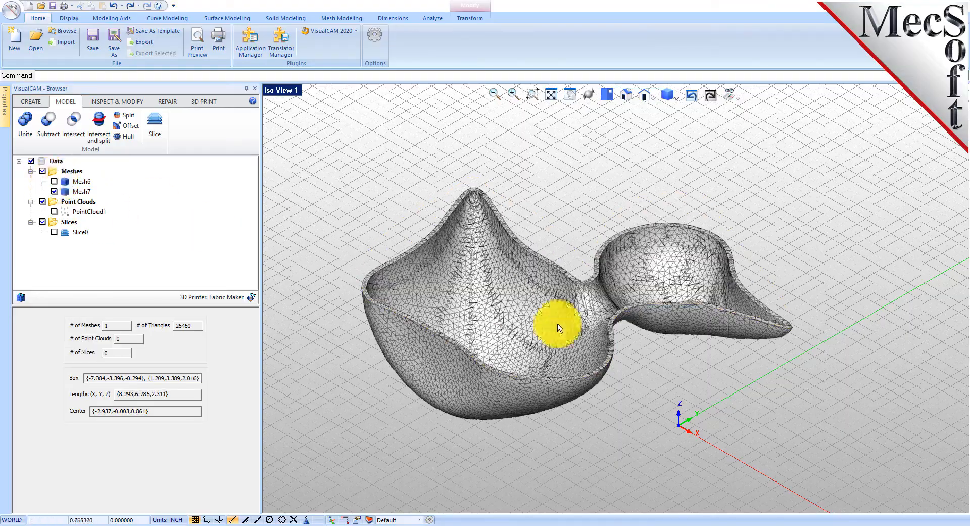
{"action": "mouse_move", "coordinate": [544, 305]}
{"action": "middle_mouse_down"}
{"action": "mouse_move", "coordinate": [555, 364]}
{"action": "mouse_move", "coordinate": [541, 268]}
{"action": "mouse_move", "coordinate": [548, 314]}
{"action": "mouse_move", "coordinate": [544, 282]}
{"action": "mouse_move", "coordinate": [570, 224]}
{"action": "mouse_move", "coordinate": [568, 162]}
{"action": "mouse_move", "coordinate": [547, 302]}
{"action": "middle_mouse_up"}
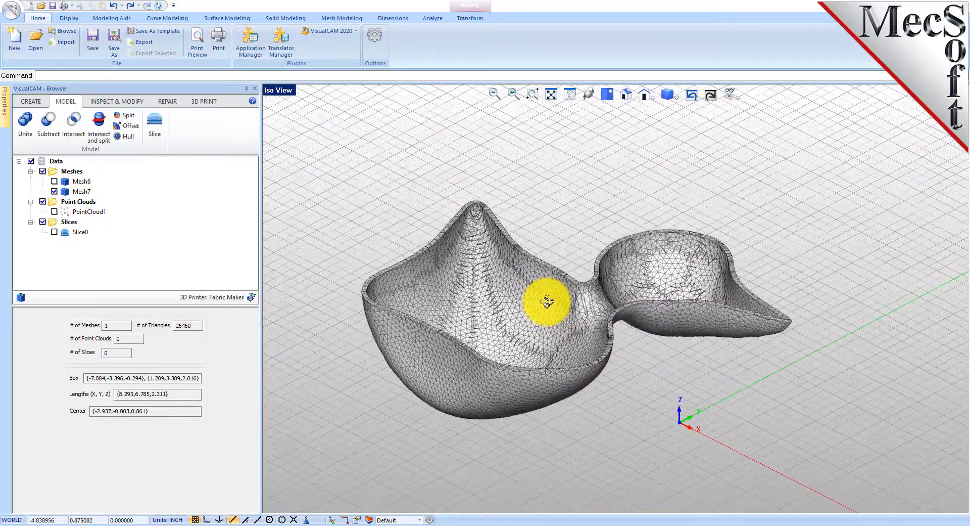